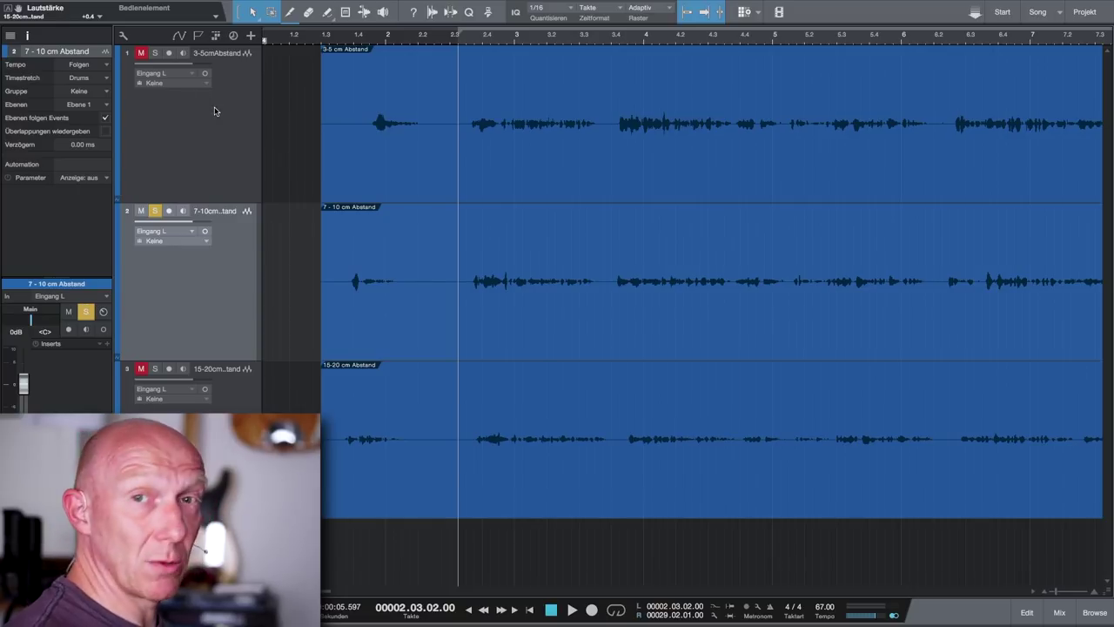
Compare the 3-5 cm, 7-10 cm and 15-20 cm distance recordings by soloing and playing back each track in turn
left_click(156, 54)
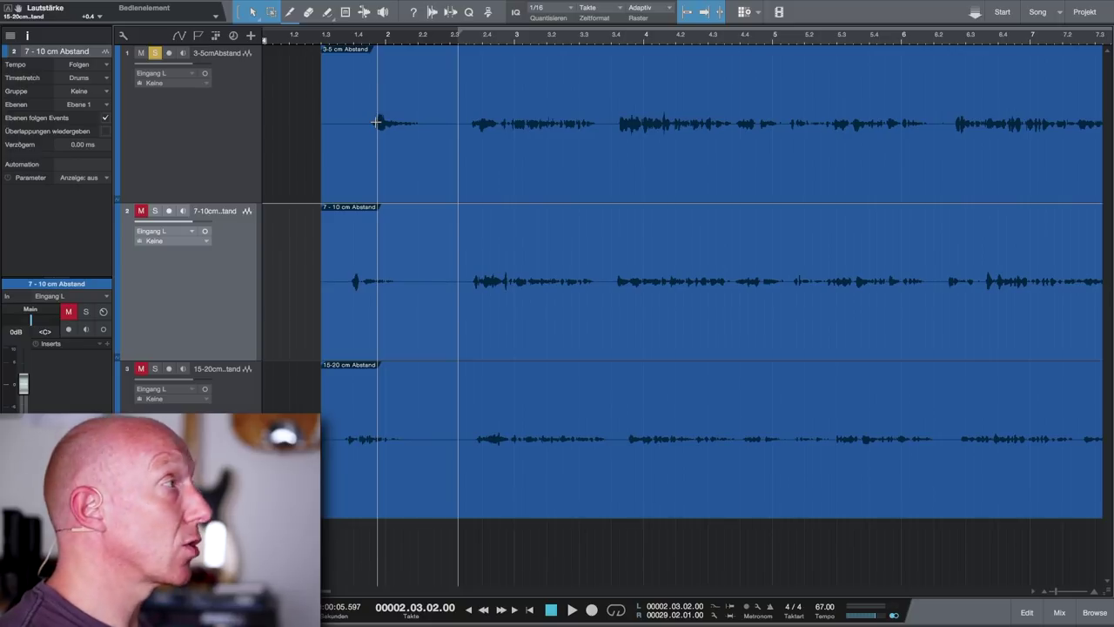
key("space")
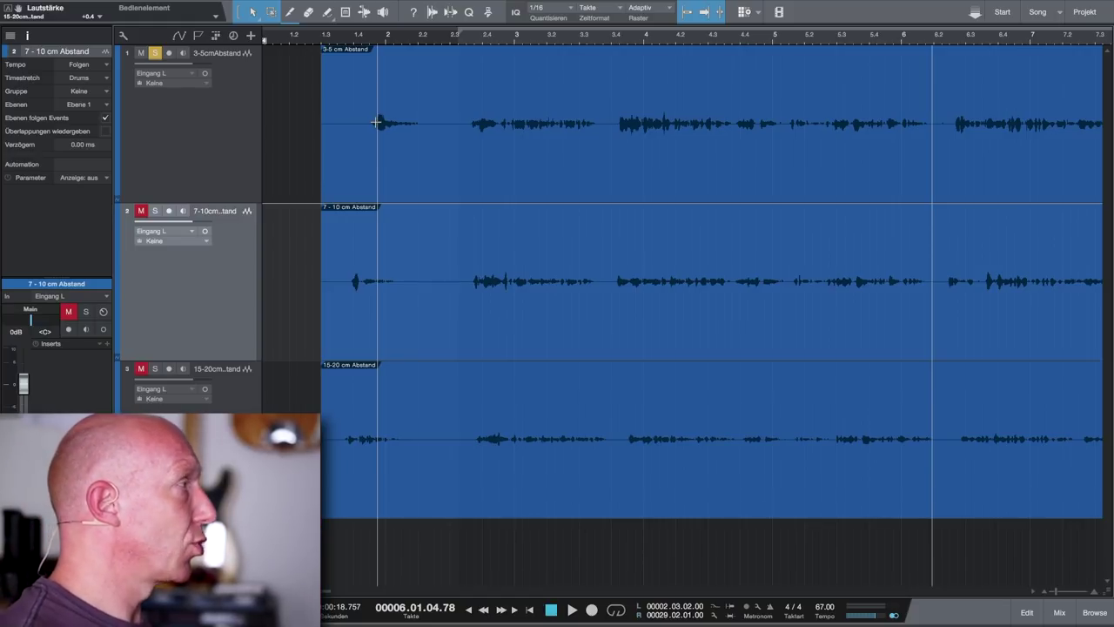
left_click(155, 210)
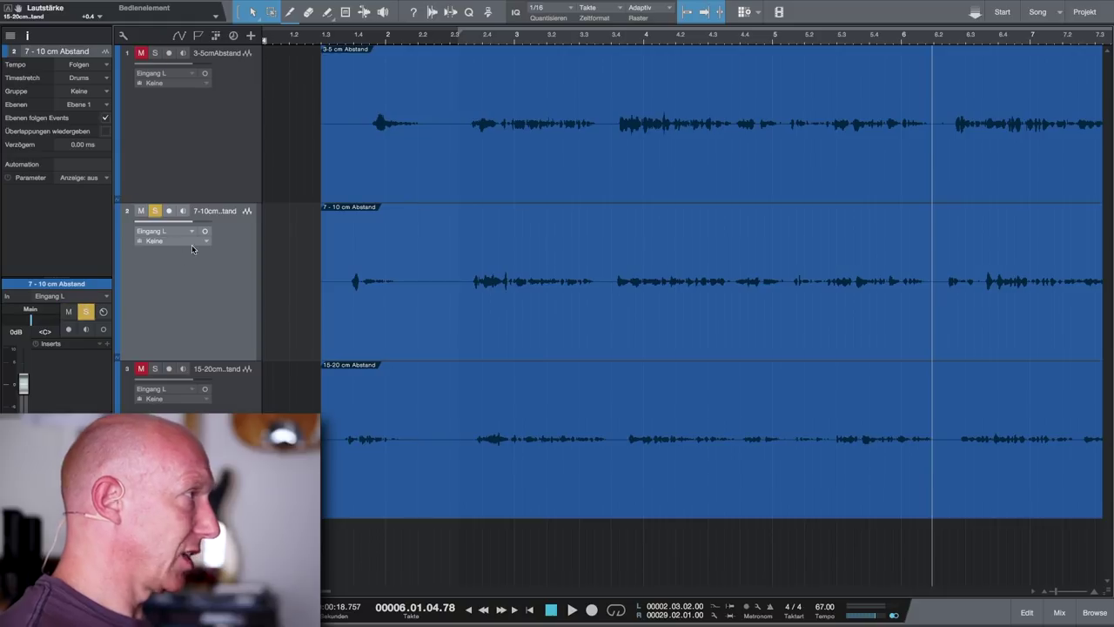
key("KP_1")
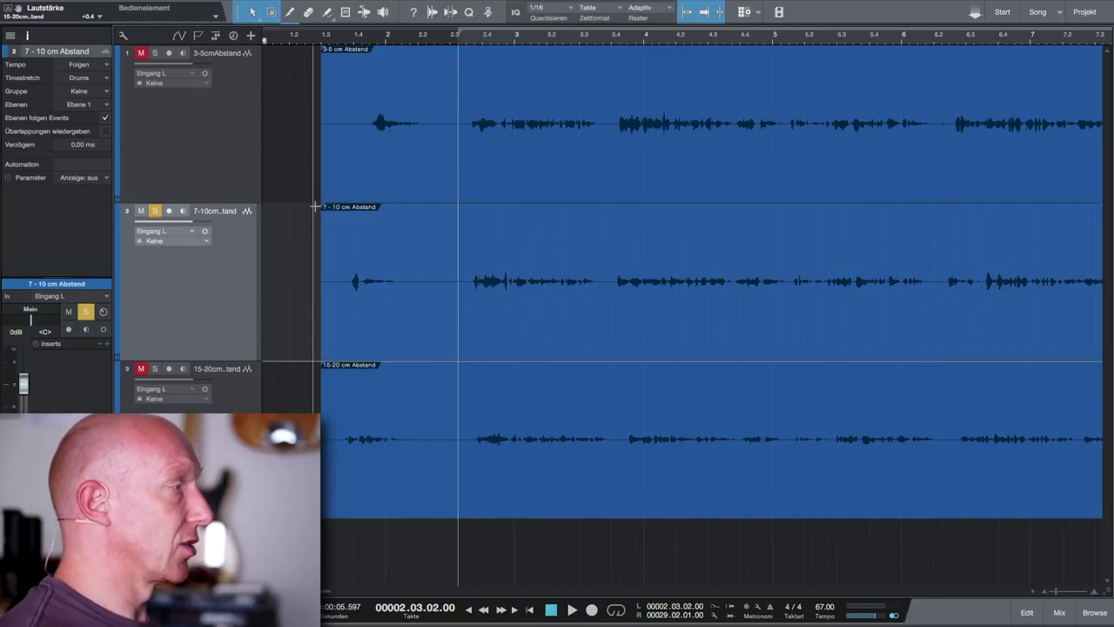
key("space")
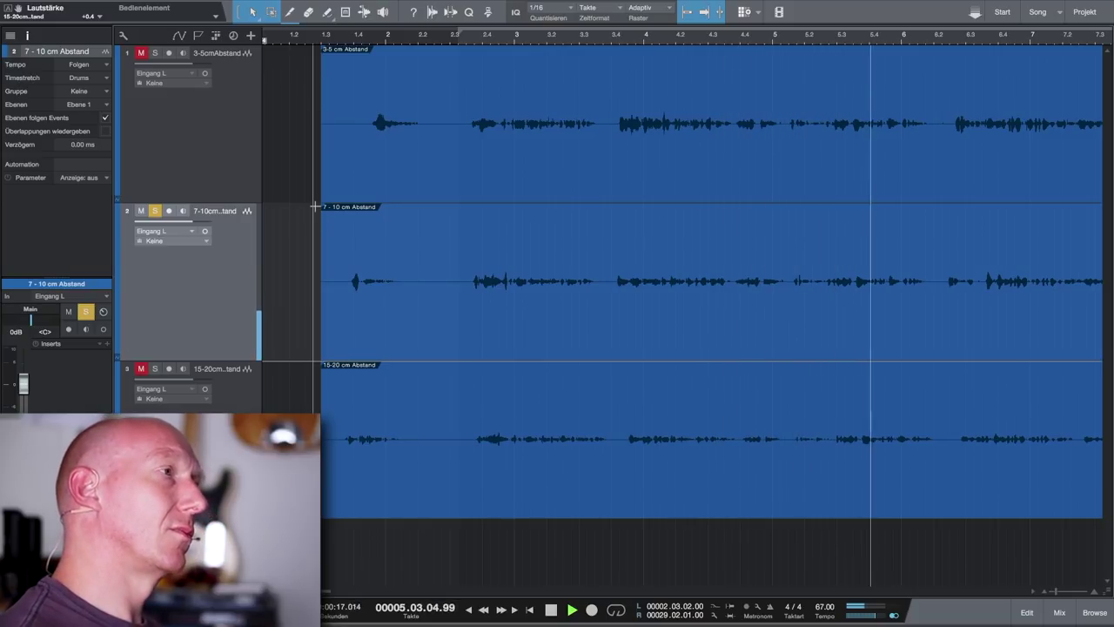
key("space")
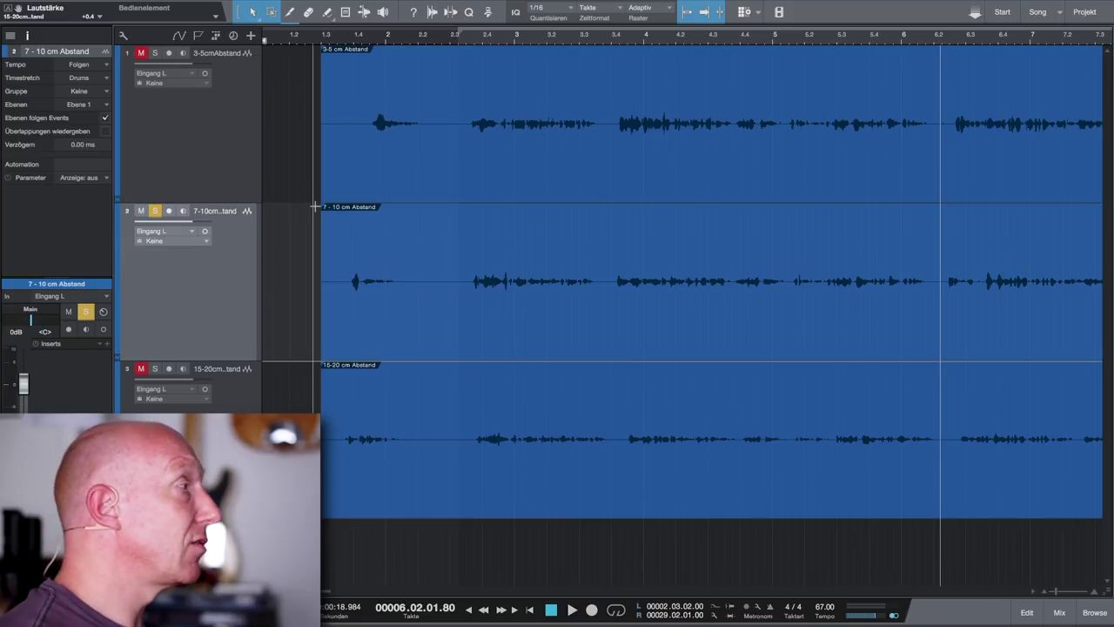
left_click(155, 369)
key("space")
key("space")
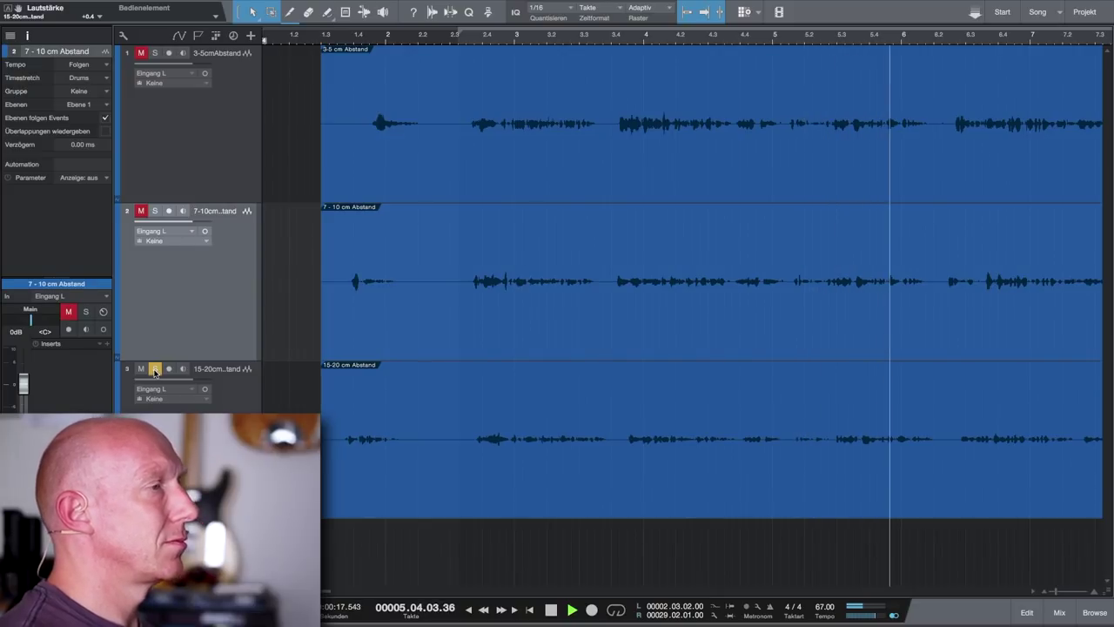
key("space")
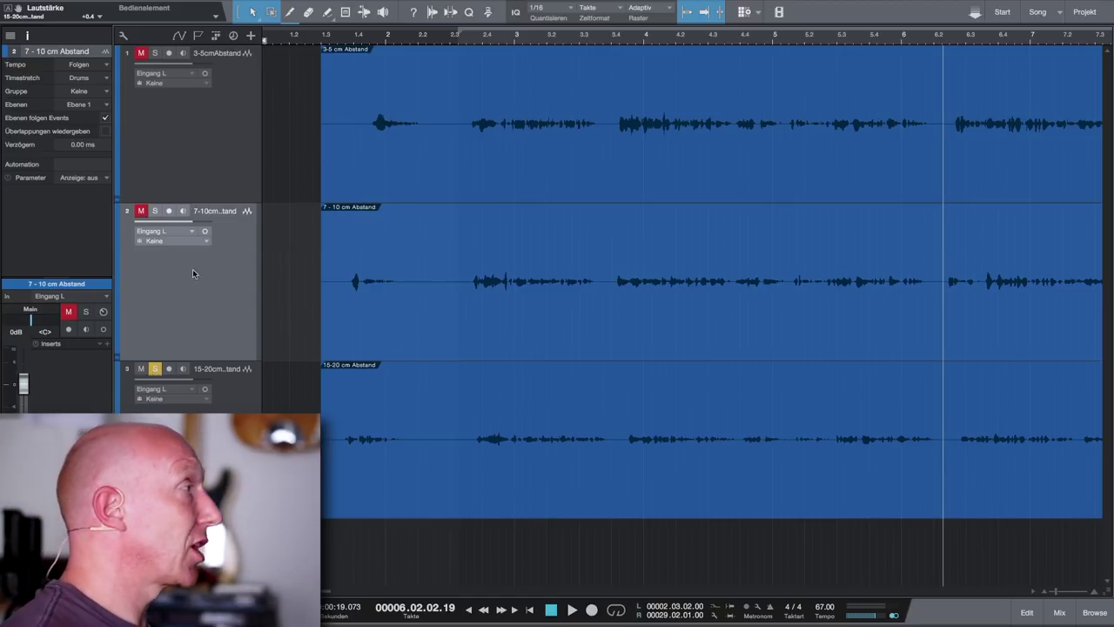
Solo the 7 - 10 cm Abstand track and insert a Pro EQ on its mixer channel
left_click(155, 211)
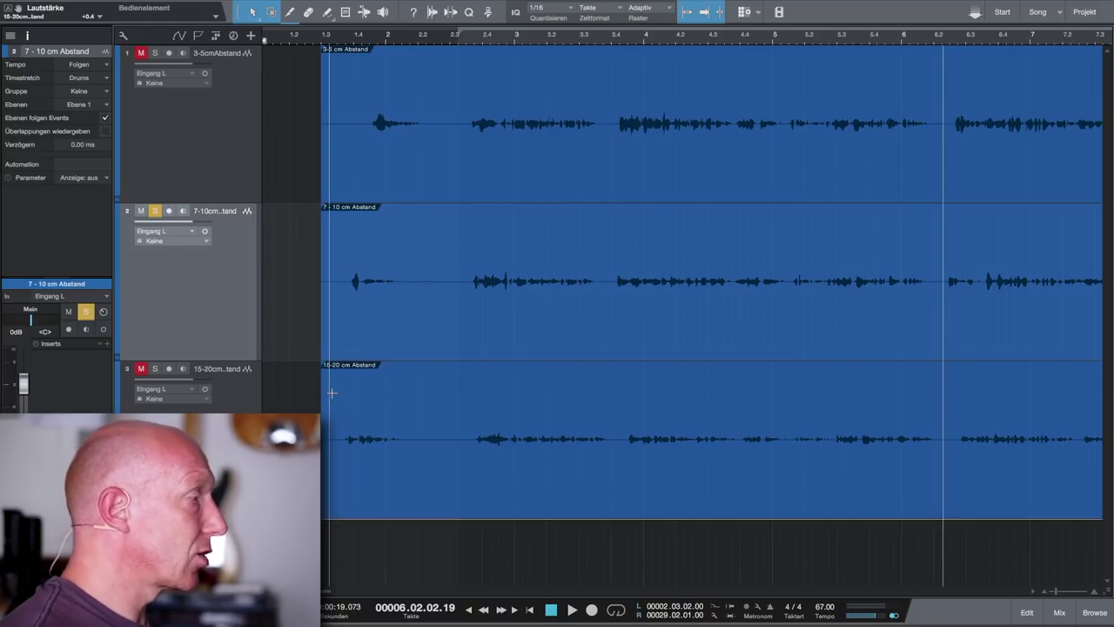
key("F3")
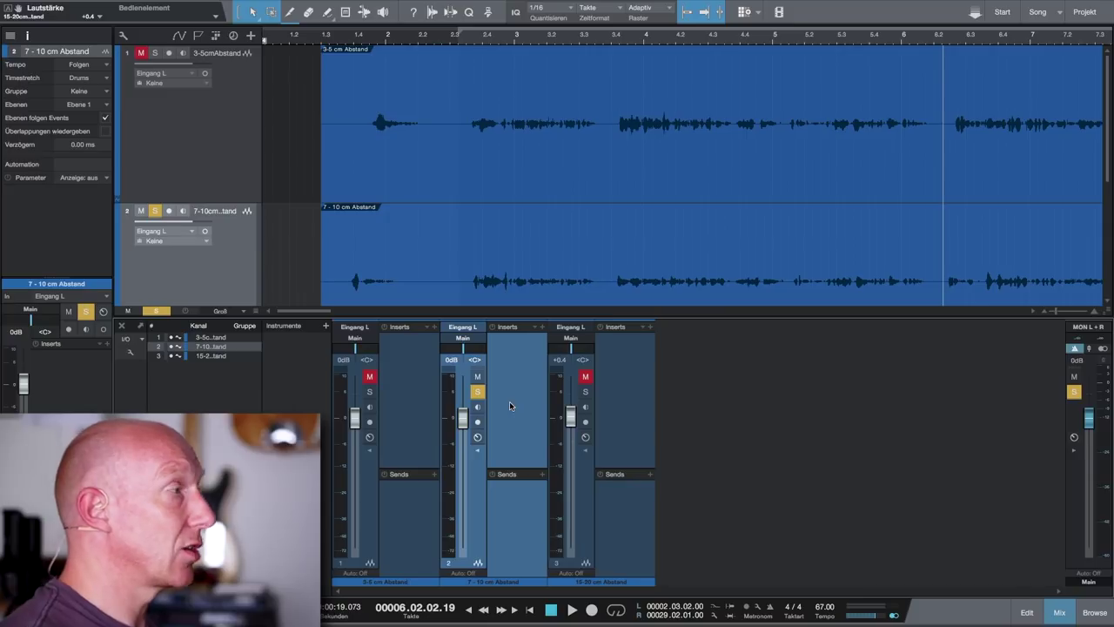
left_click(543, 328)
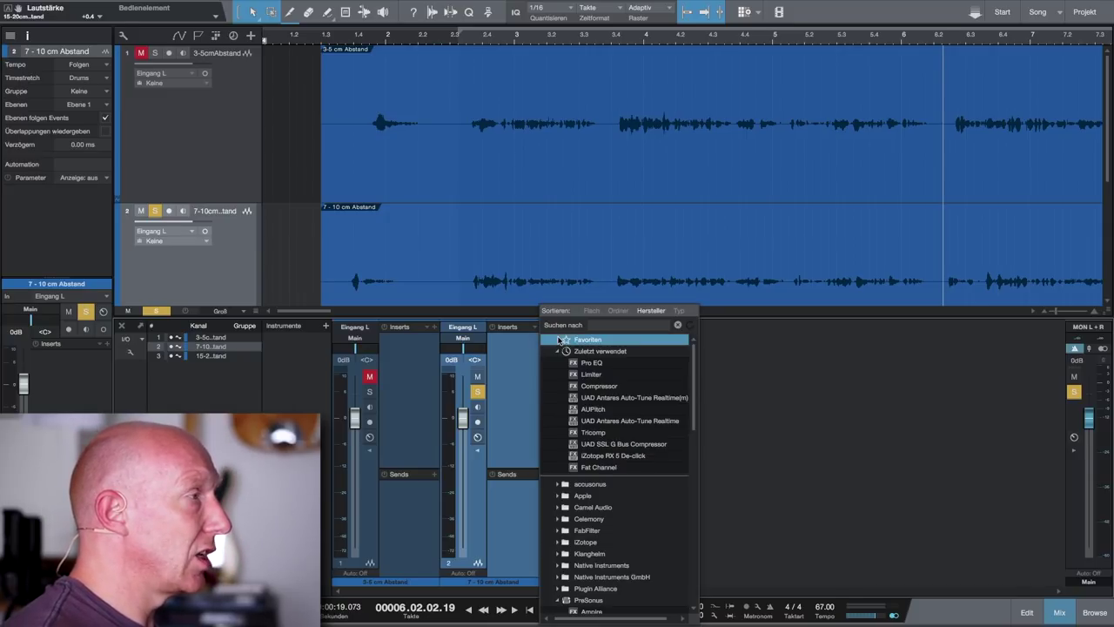
left_click(596, 362)
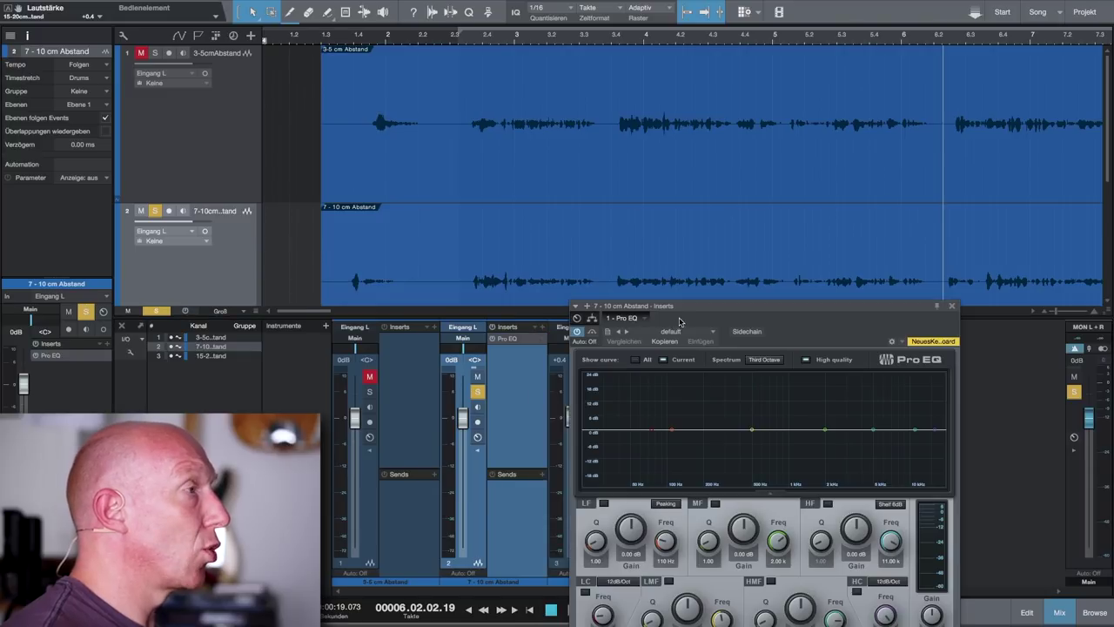
left_click_drag(734, 314, 631, 185)
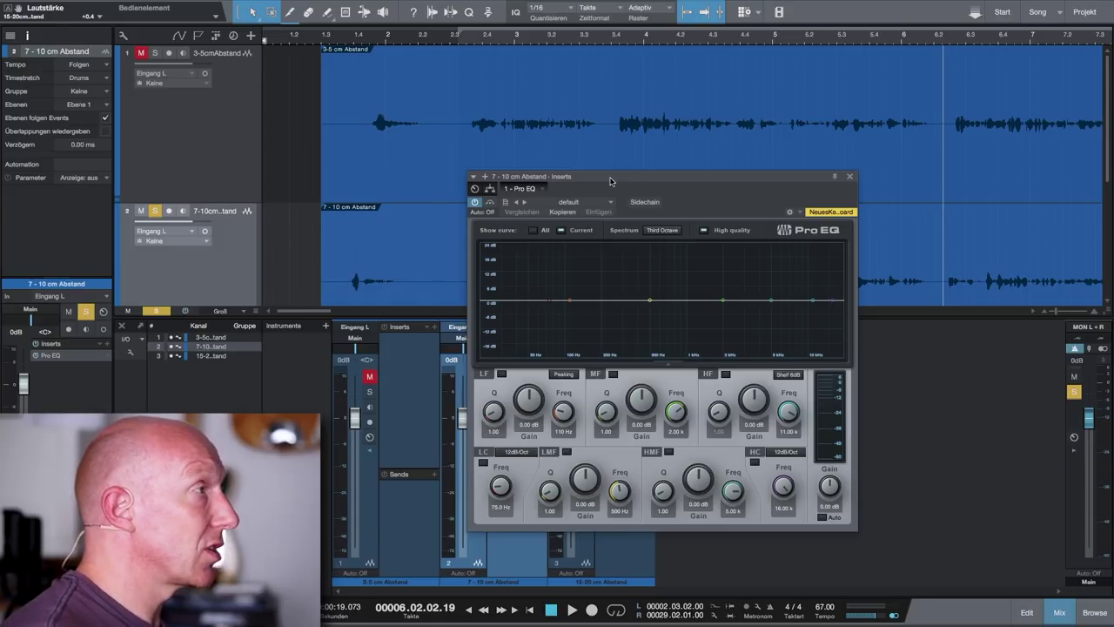
left_click_drag(677, 179, 522, 196)
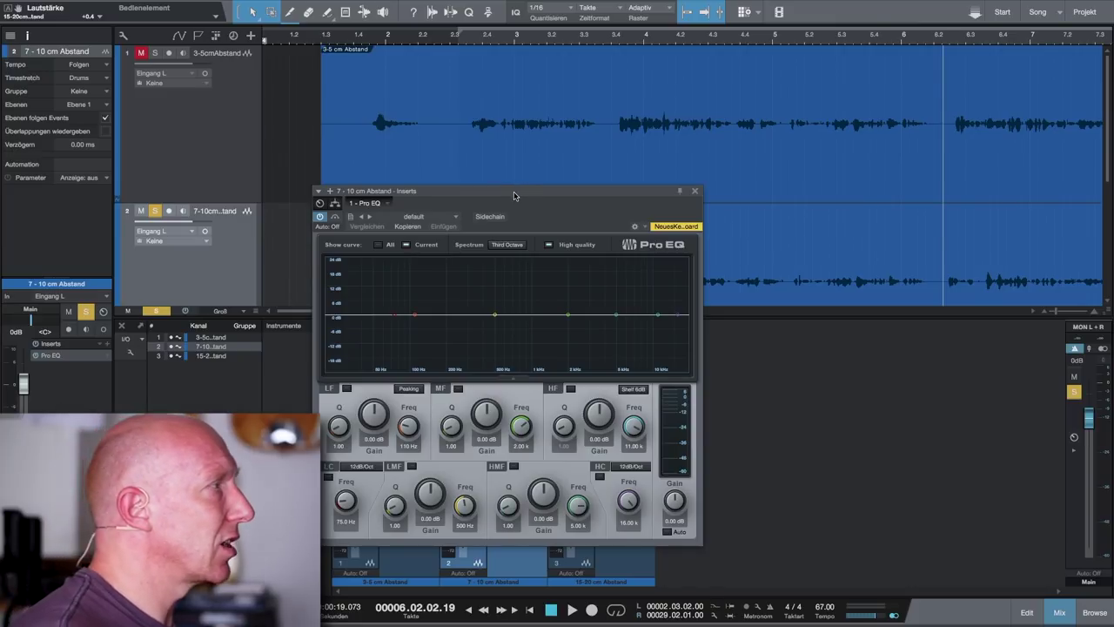
left_click_drag(516, 194, 657, 164)
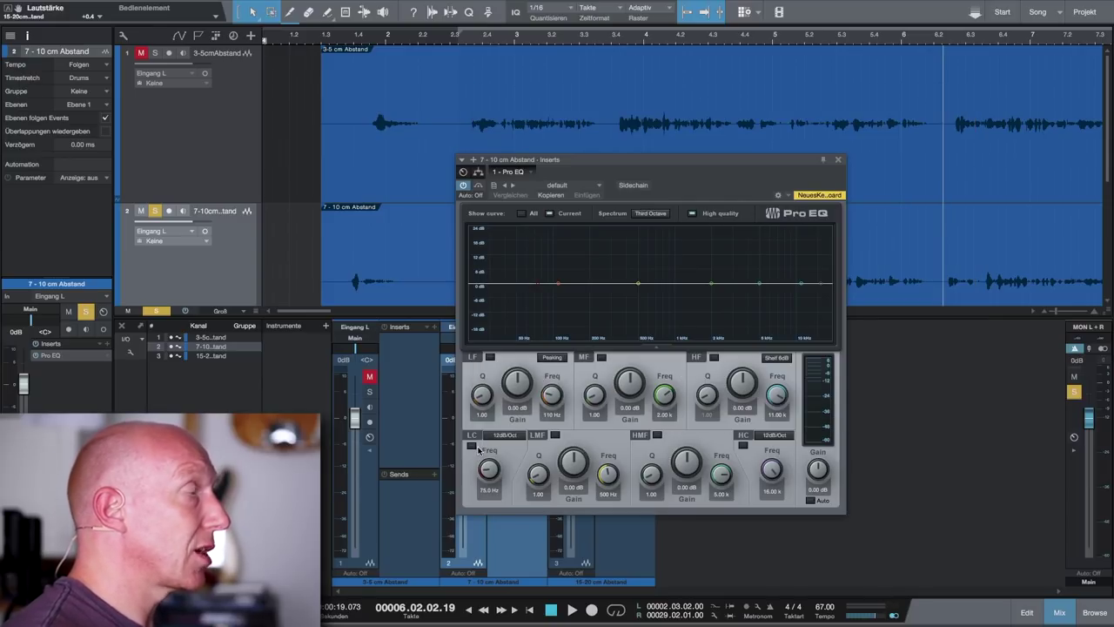
Activate the Pro EQ's low cut filter and try different cutoff frequencies, bringing it back to 75 Hz
left_click(471, 446)
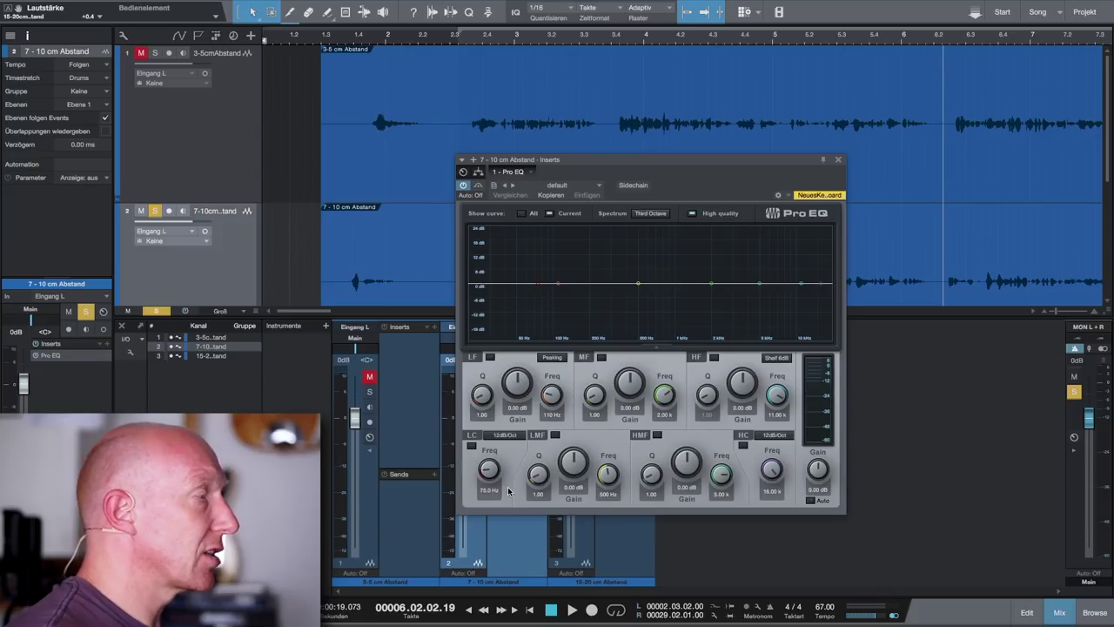
left_click(473, 446)
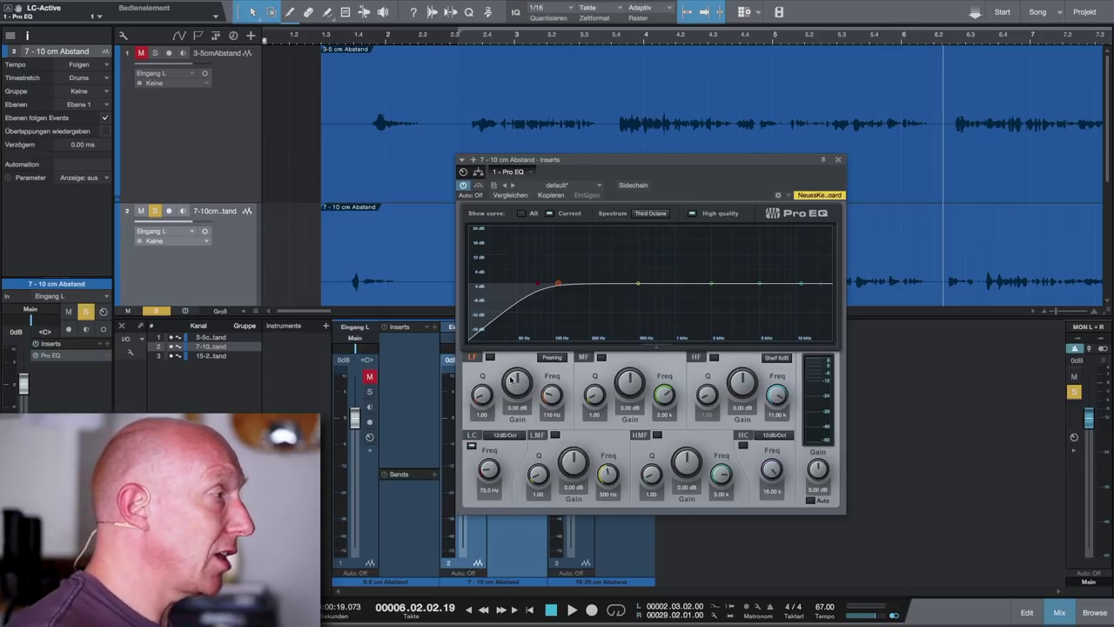
left_click(487, 492)
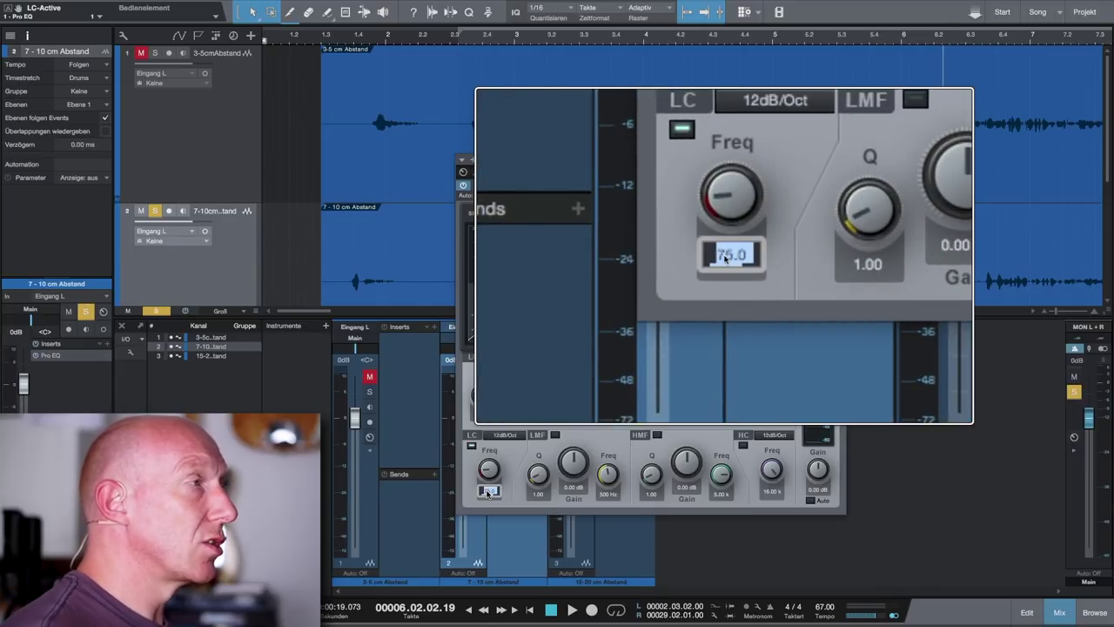
scroll(487, 470, "up", 8)
scroll(487, 471, "down", 4)
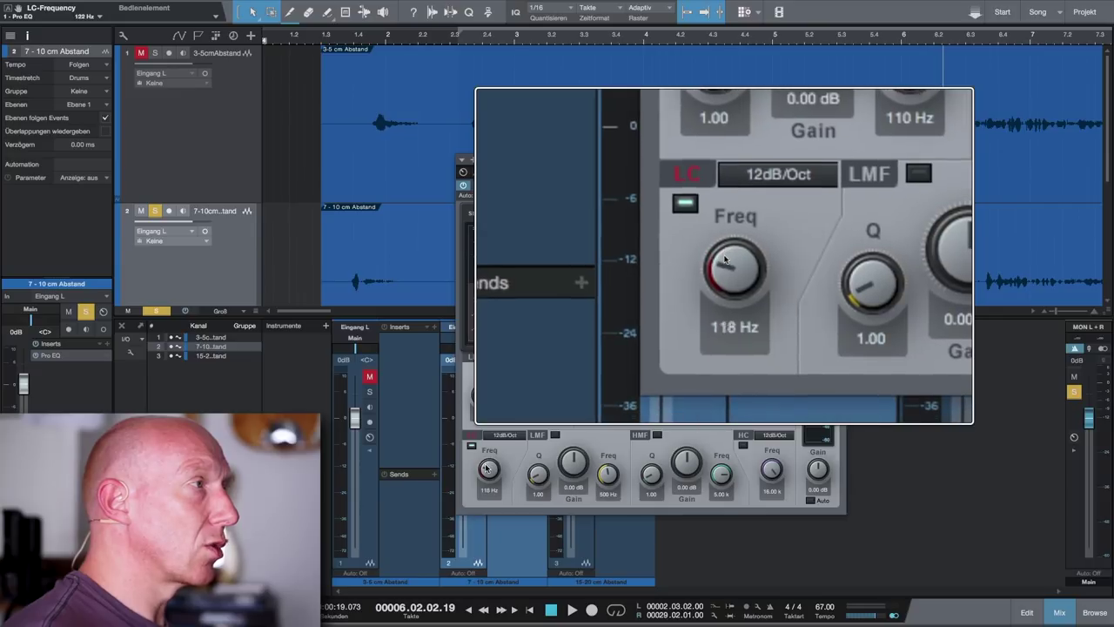
scroll(488, 470, "down", 2)
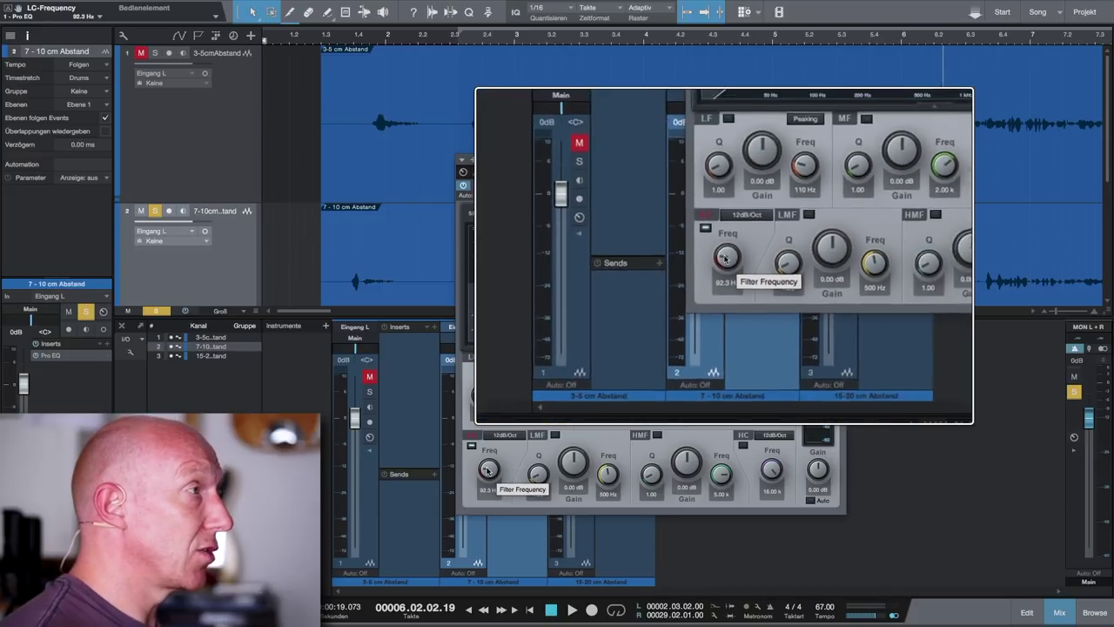
left_click_drag(489, 470, 489, 487)
Play back the voice while sweeping the low cut frequency, and set it to 100 Hz
key("space")
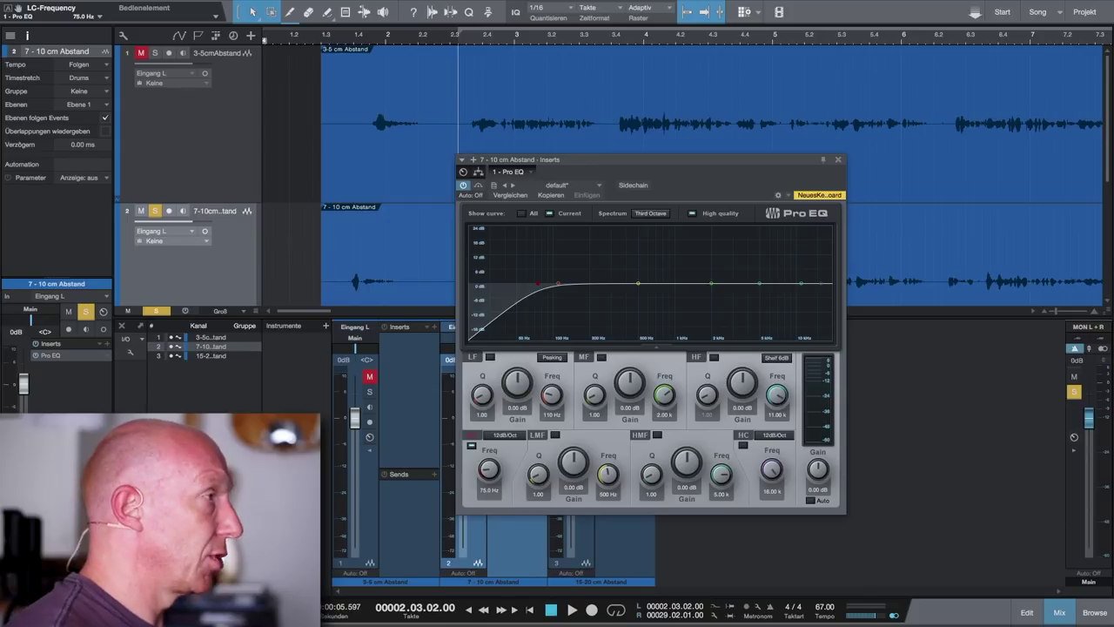
mouse_move(493, 470)
left_mouse_down()
mouse_move(490, 452)
mouse_move(491, 473)
left_mouse_up()
key("space")
left_click(489, 491)
type("100")
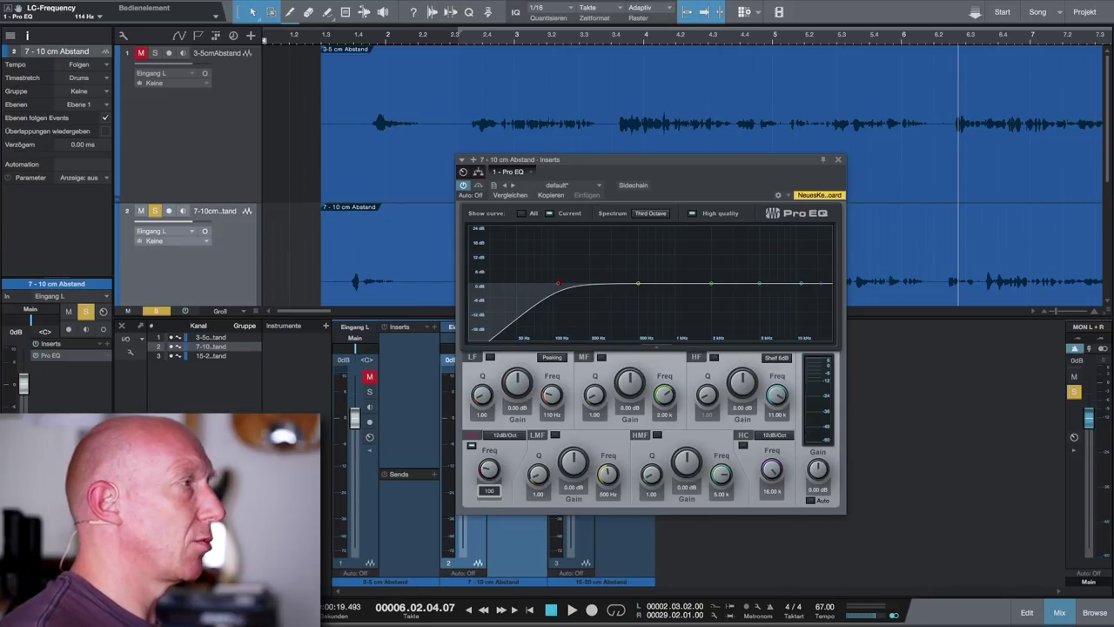
key("Return")
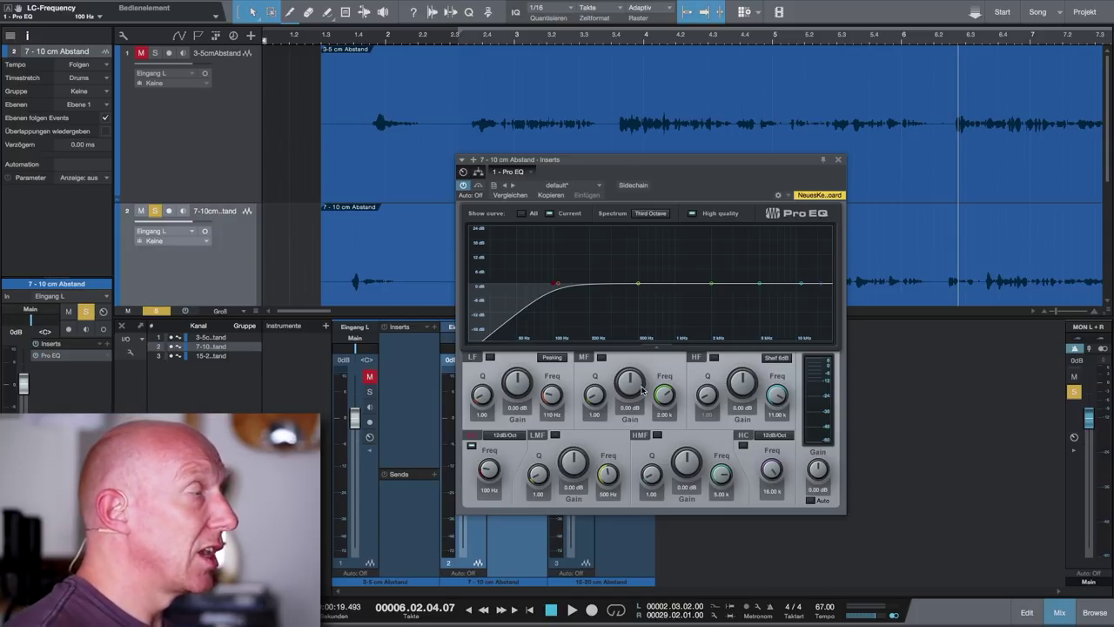
Boost the low-mid band by about 15.5 dB around 513 Hz and play back the voice to hear it
left_click_drag(639, 286, 639, 248)
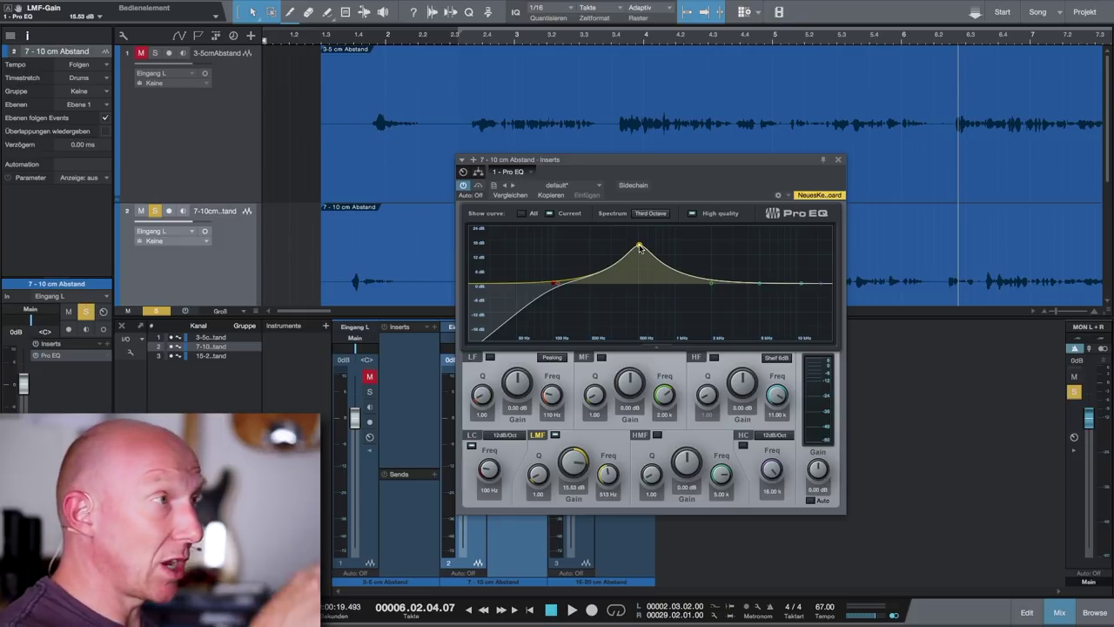
key("space")
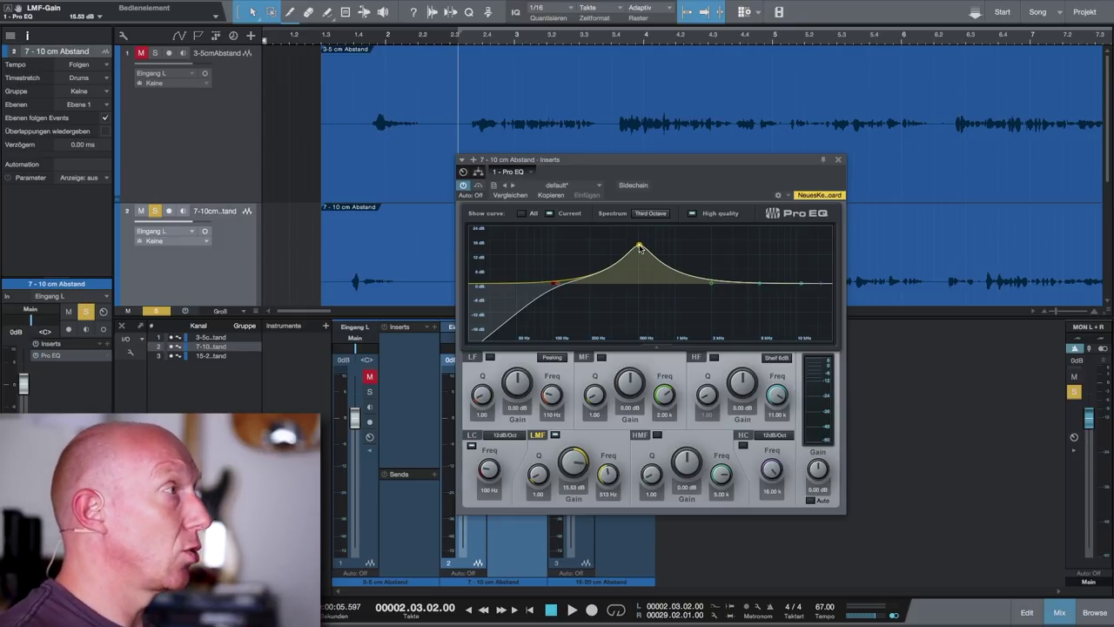
key("space")
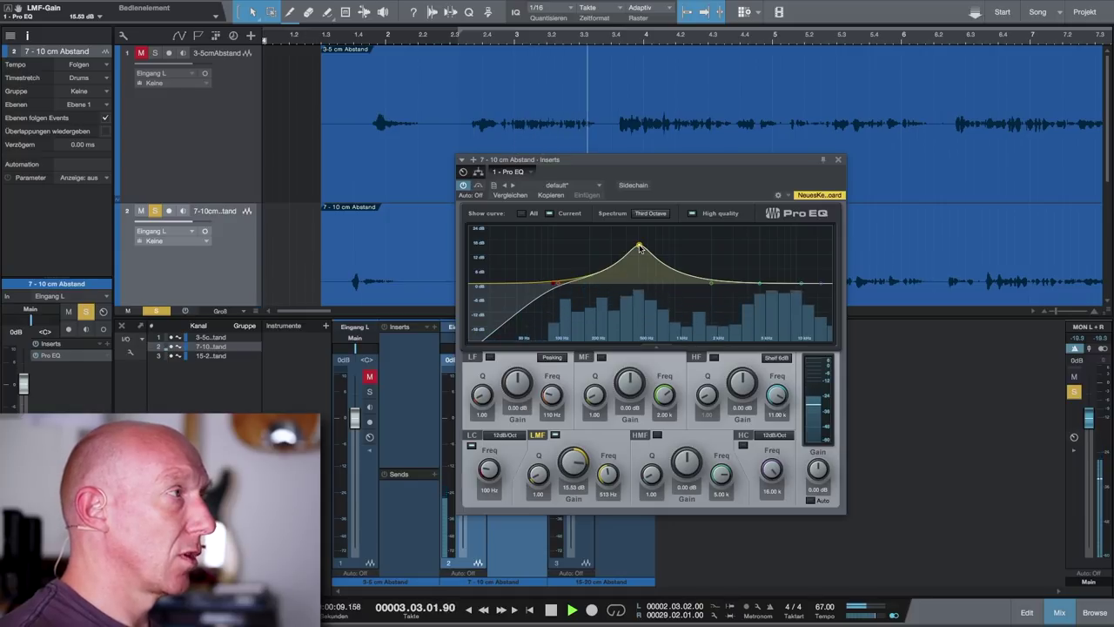
key("space")
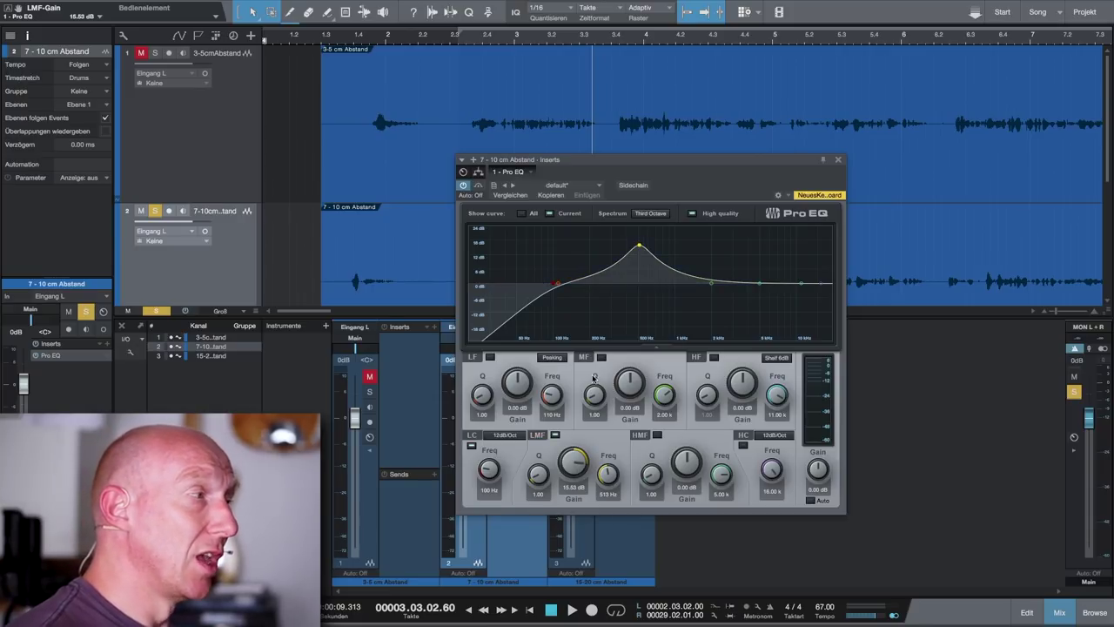
Set the low-mid band's frequency to 500 Hz and its gain to -3 dB
left_click_drag(661, 169, 679, 157)
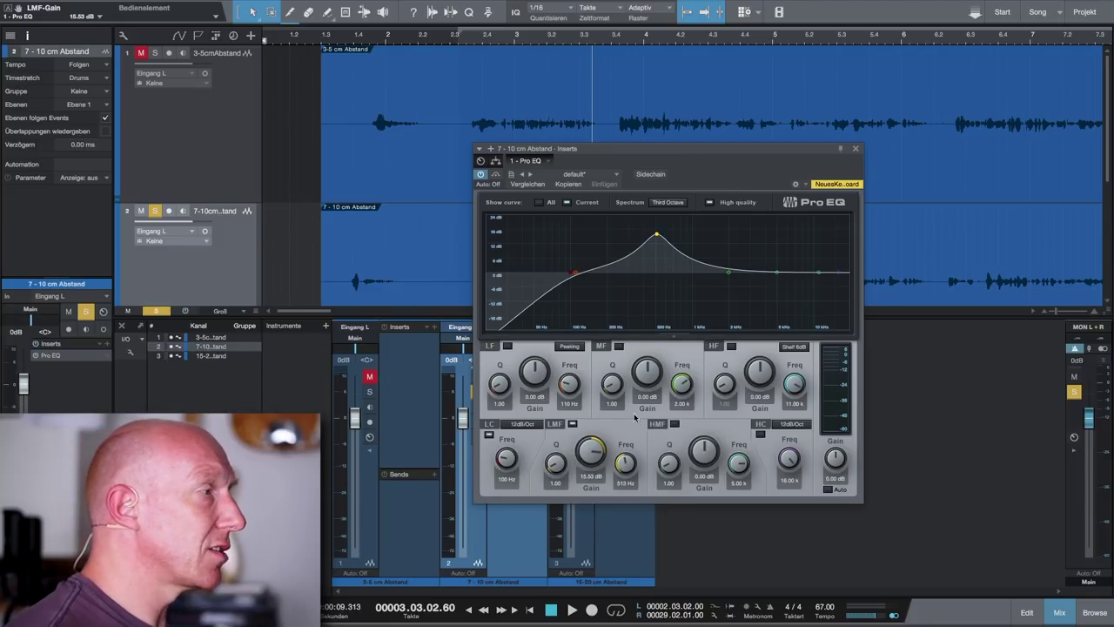
left_click(625, 483)
type("500")
key("Return")
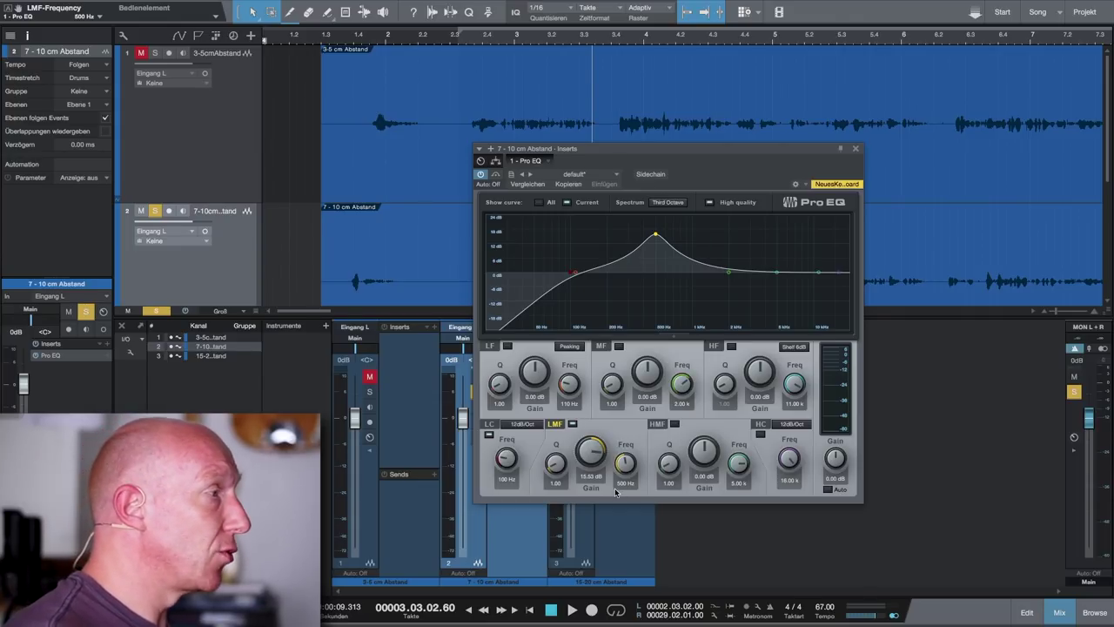
left_click(590, 478)
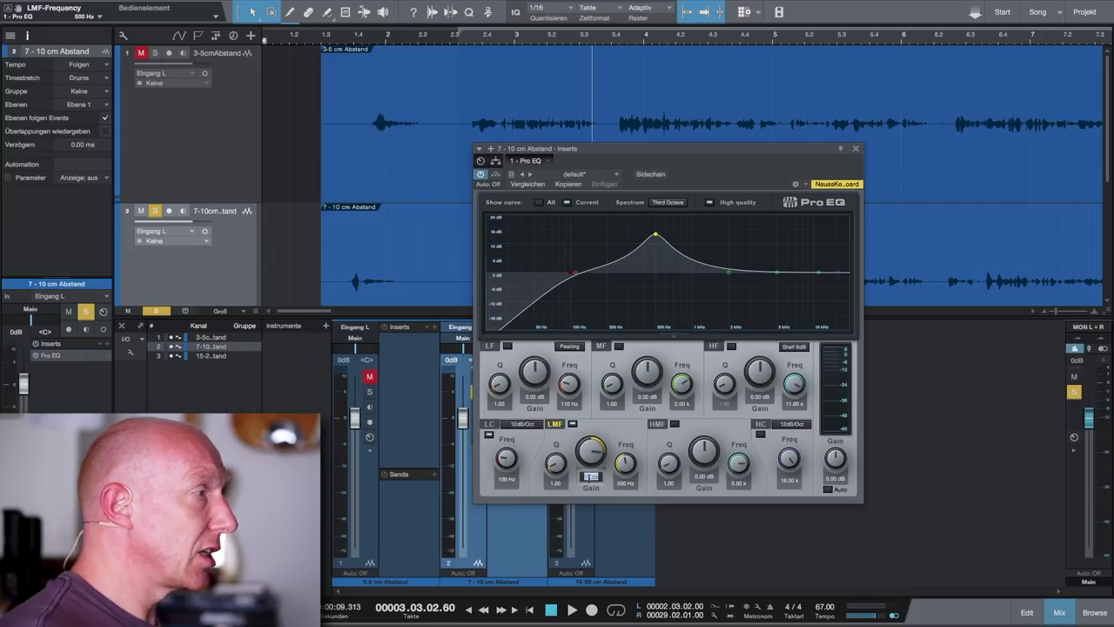
type("-3")
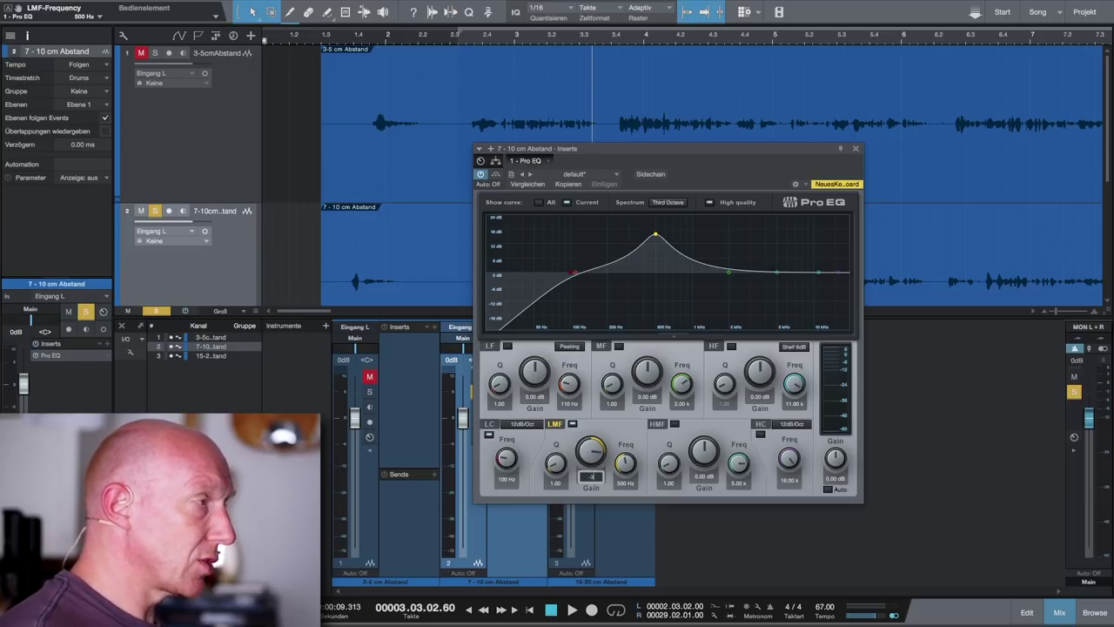
key("Return")
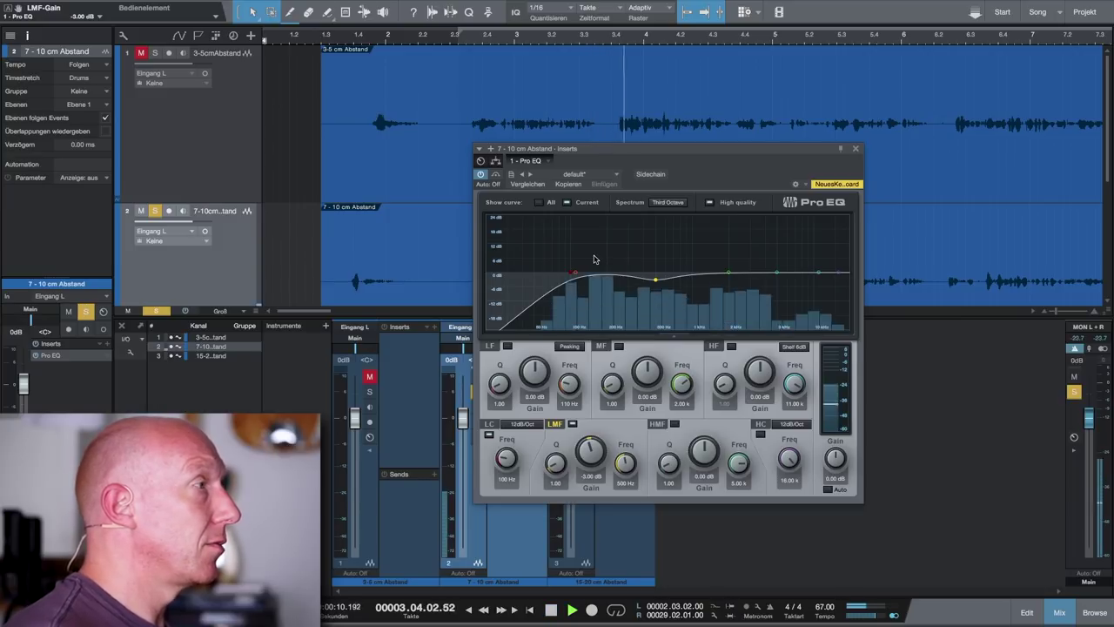
Compare the voice with the low-mid band bypassed and re-enabled during playback
left_click(572, 425)
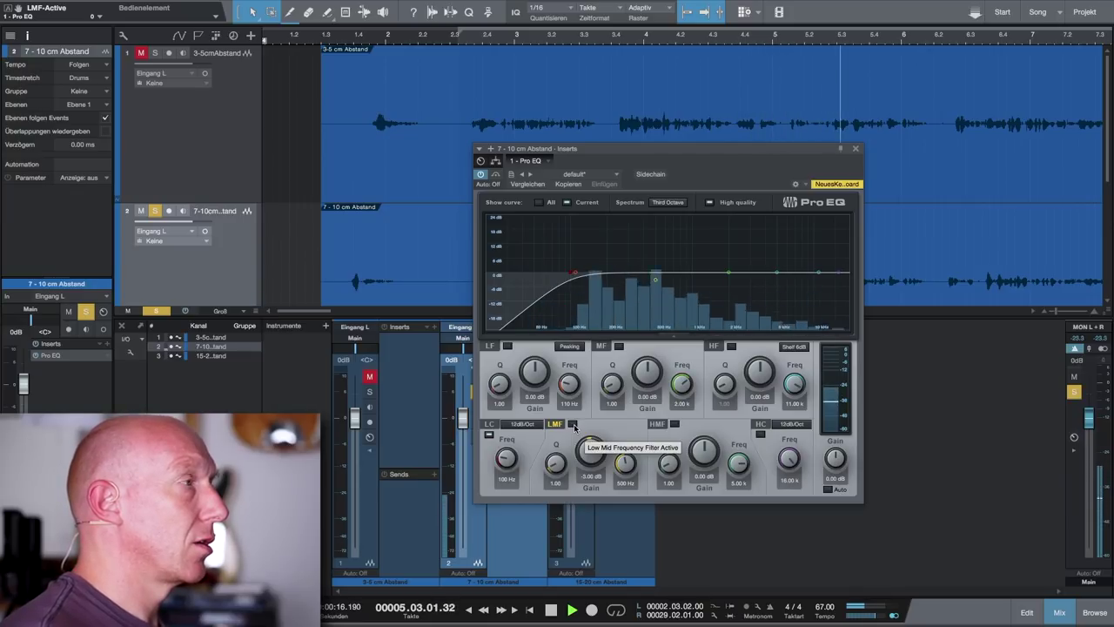
left_click(572, 425)
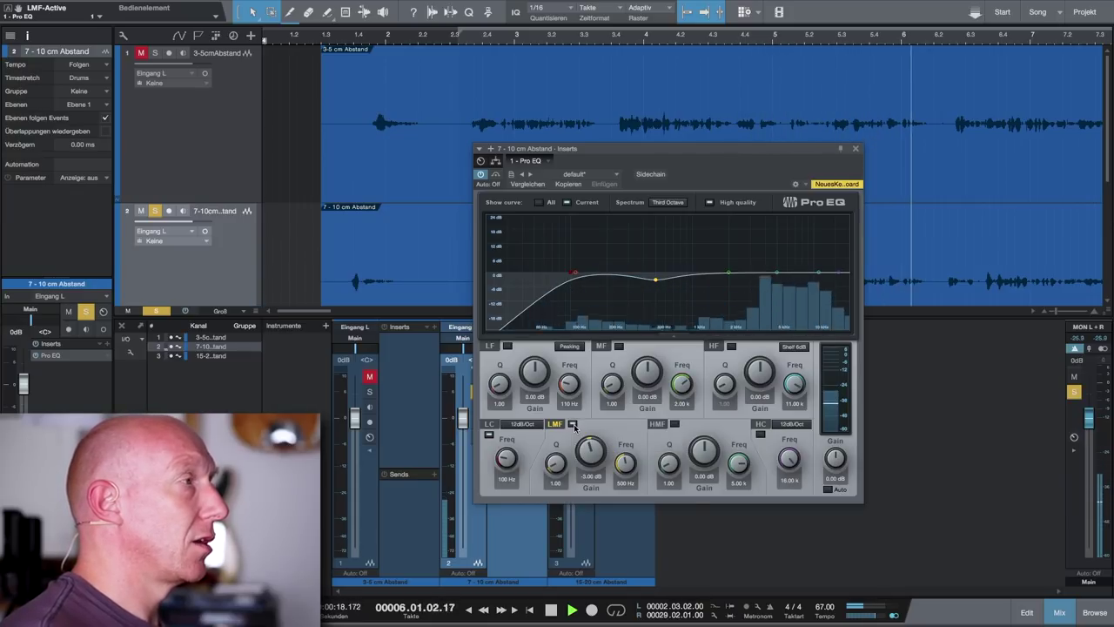
key("space")
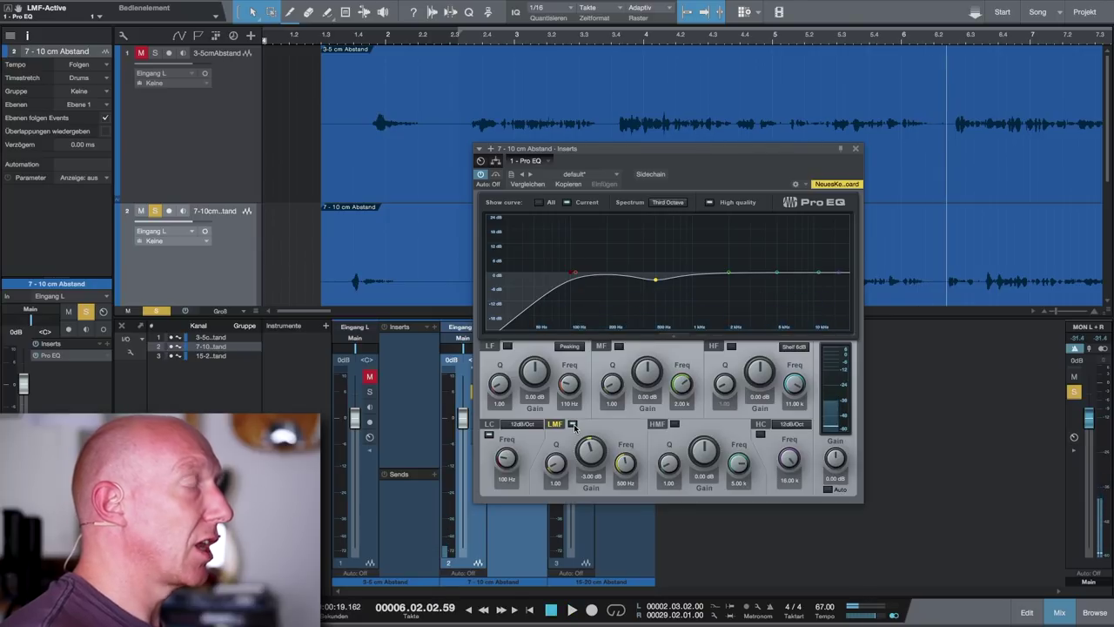
Compare the low-mid band at -6 dB gain against its bypassed state during playback, and set its gain back to -3 dB
left_click(591, 476)
type("-6")
key("Return")
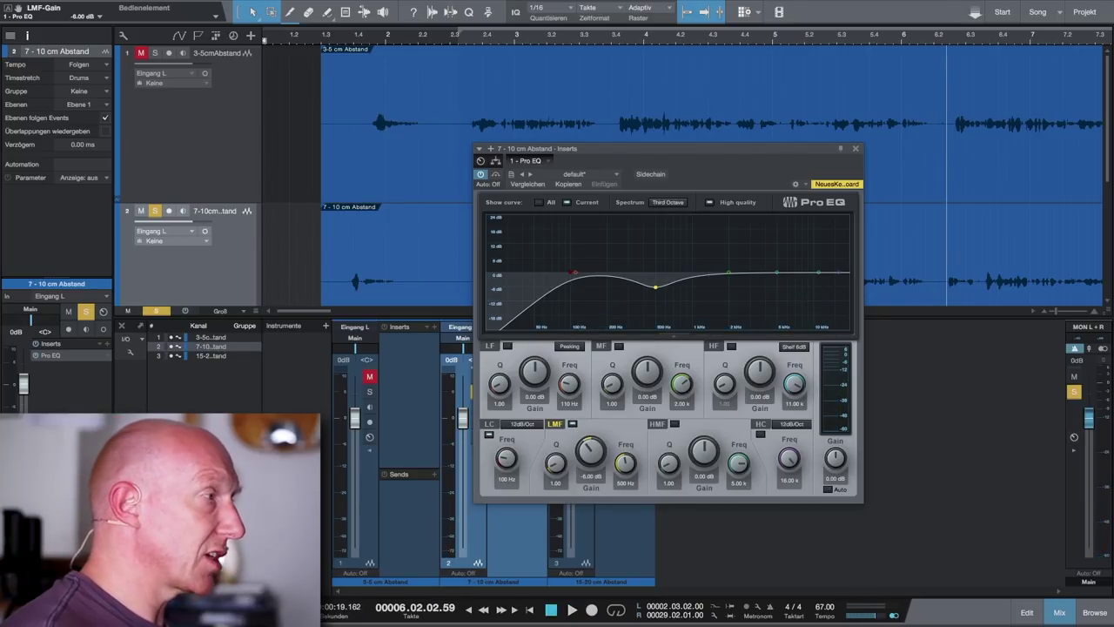
left_click(570, 424)
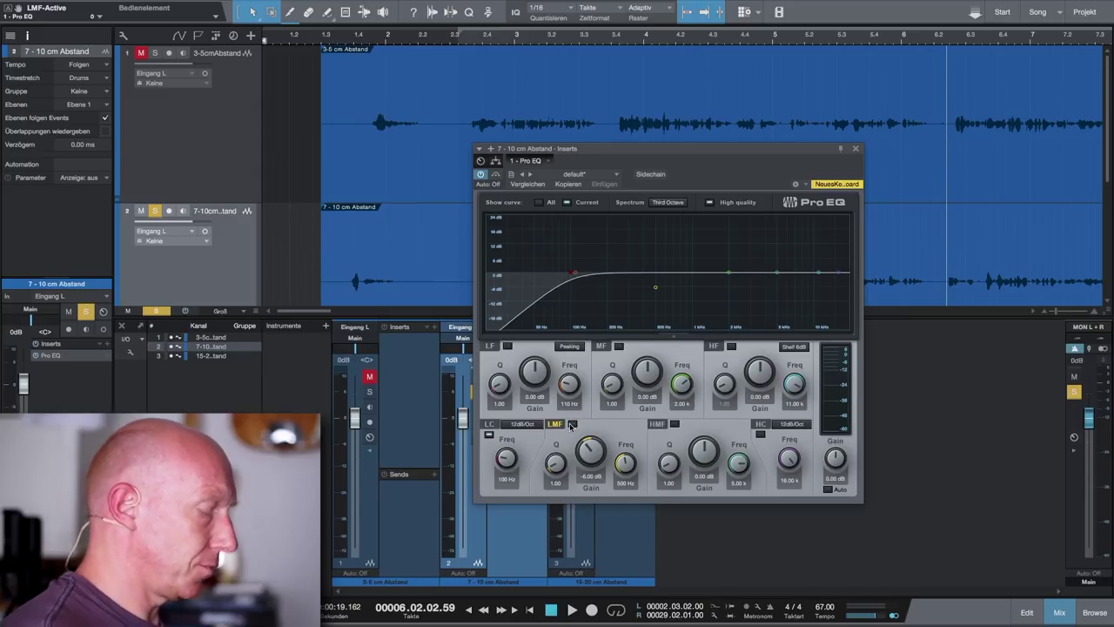
key("space")
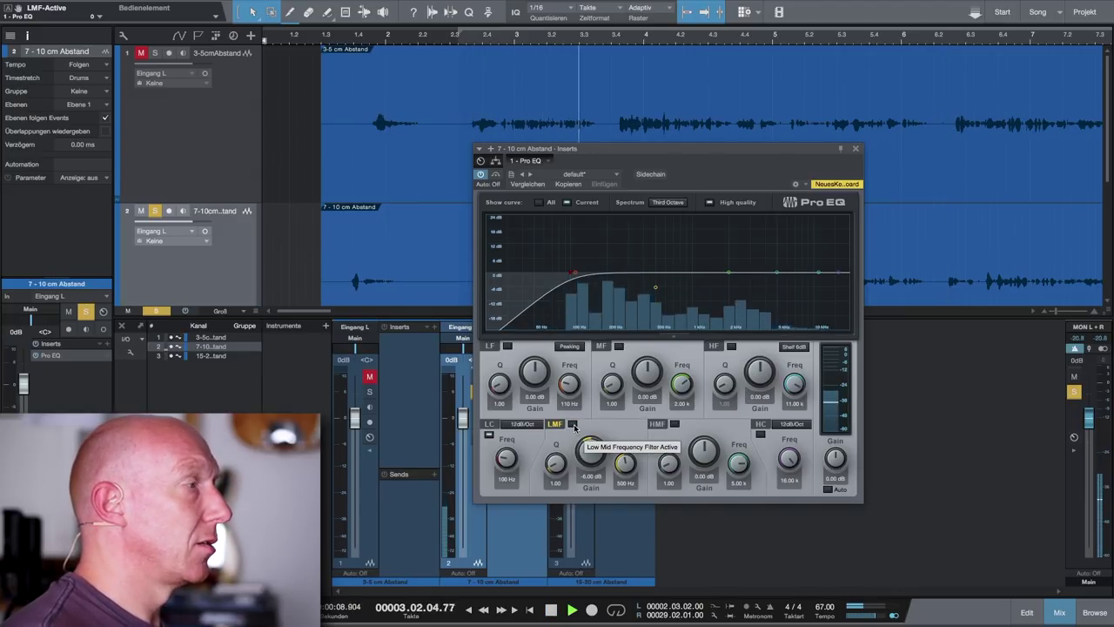
left_click(574, 426)
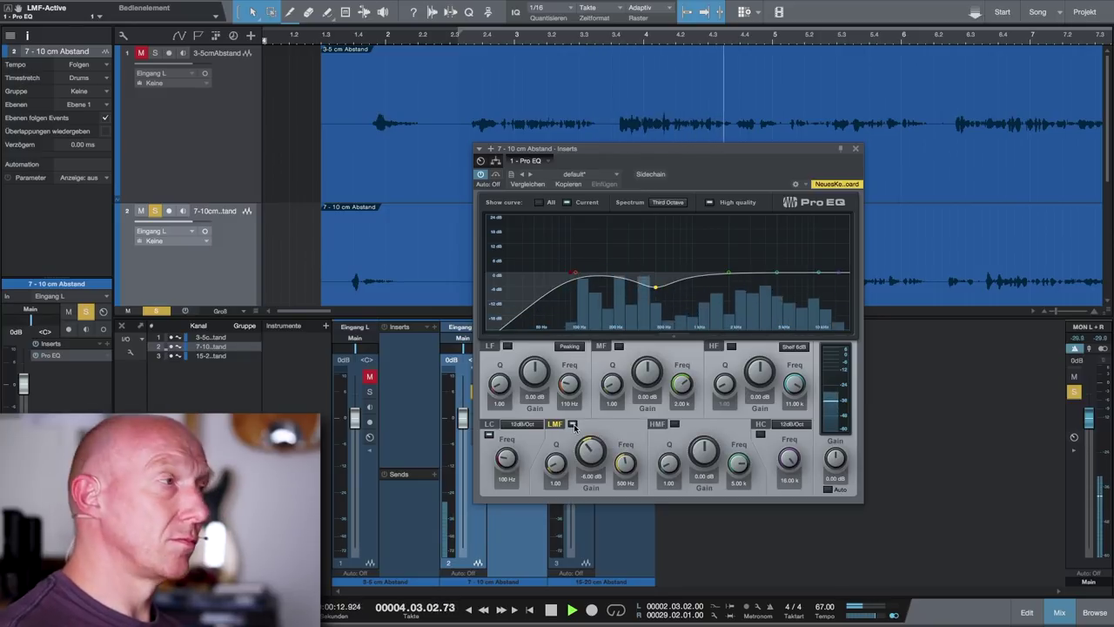
key("space")
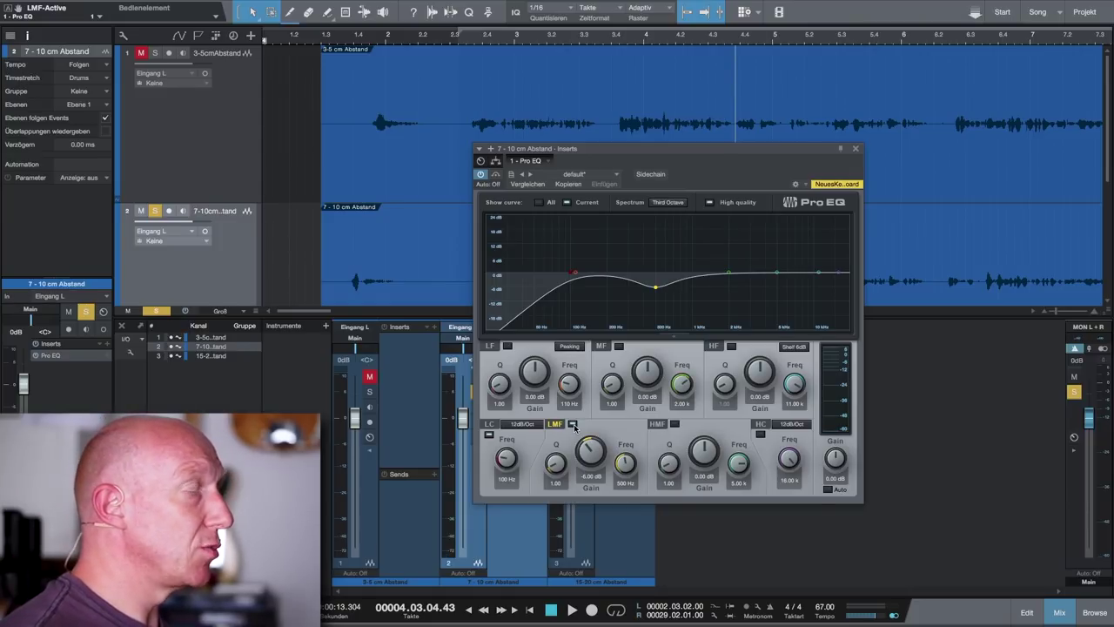
double_click(592, 477)
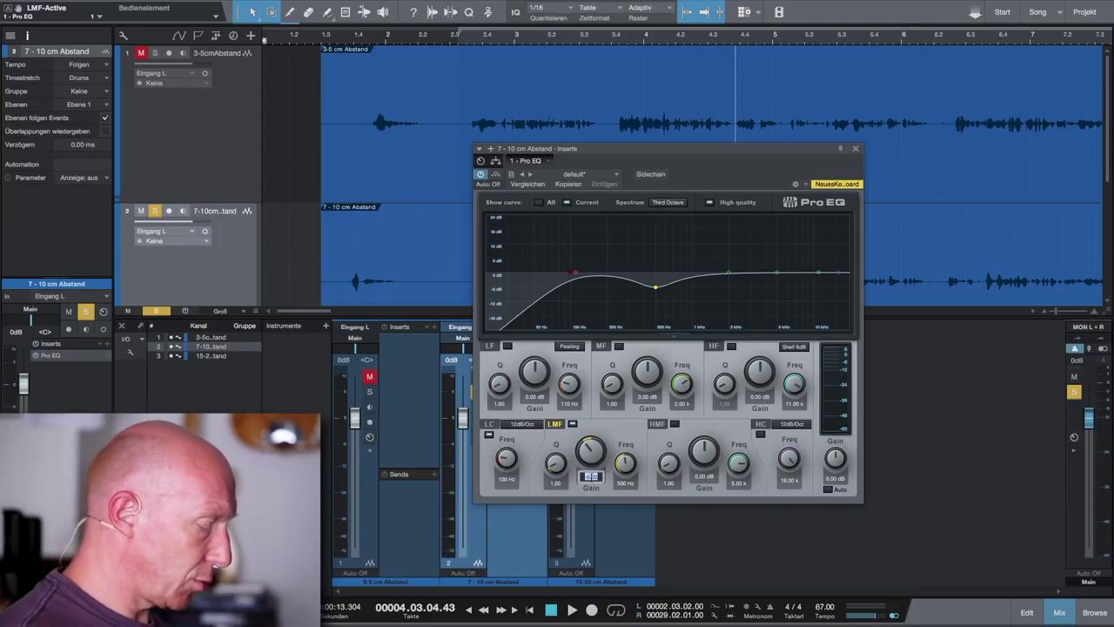
type("-3")
key("Return")
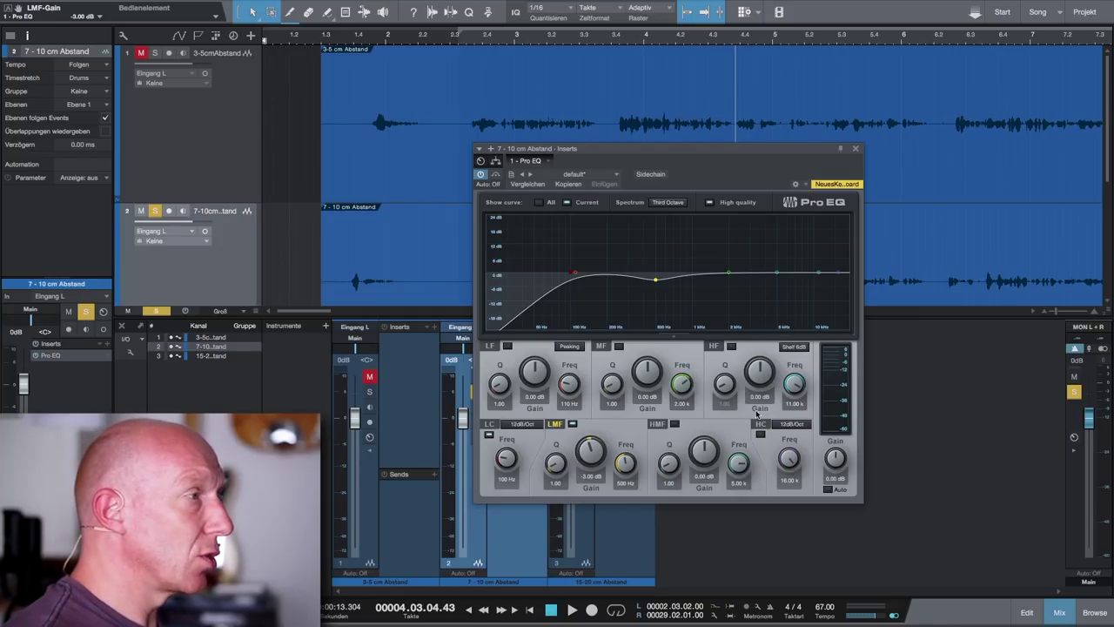
Set the high-mid band's gain to 3 dB at 5 kHz
left_click(703, 478)
type("3")
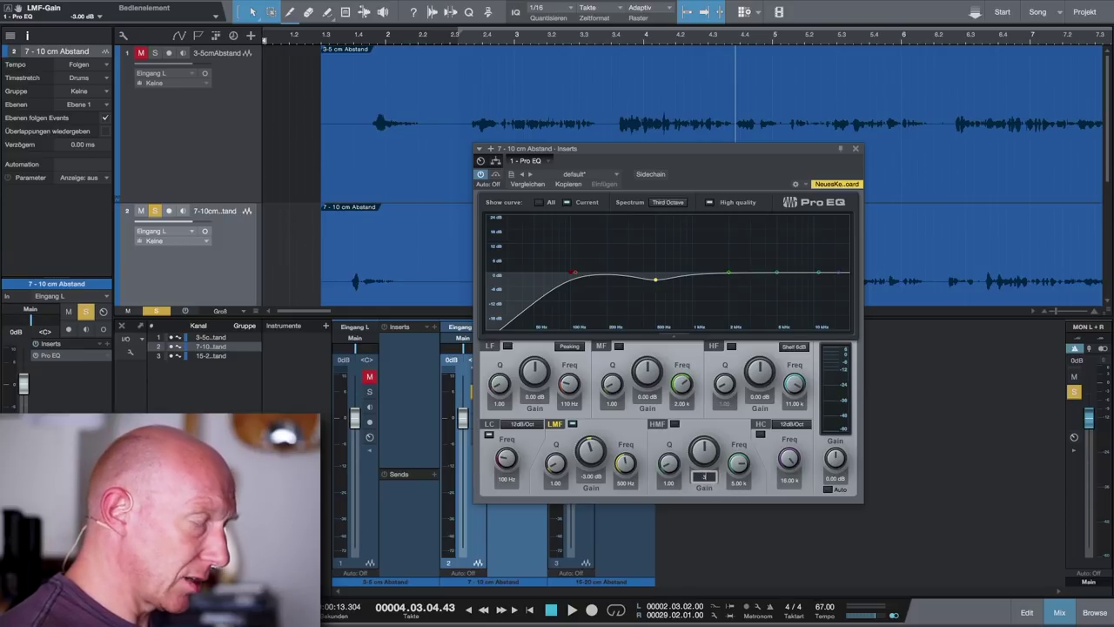
key("Return")
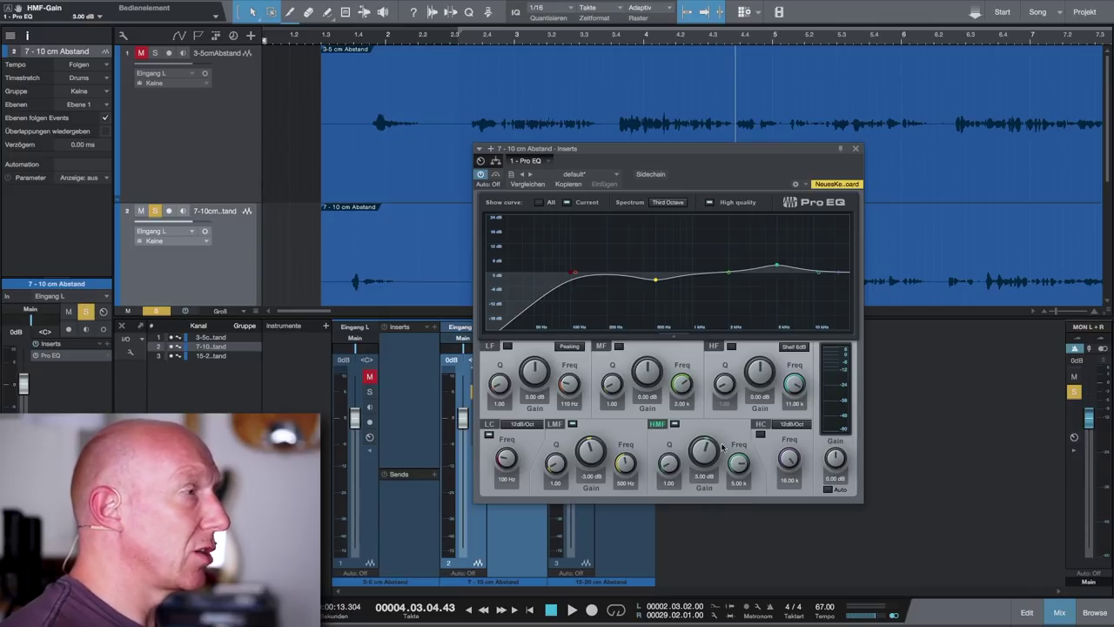
Boost the high-mid band to about 12.6 dB and tune its frequency to about 4.51 kHz while playing back the voice
left_click_drag(704, 454, 705, 433)
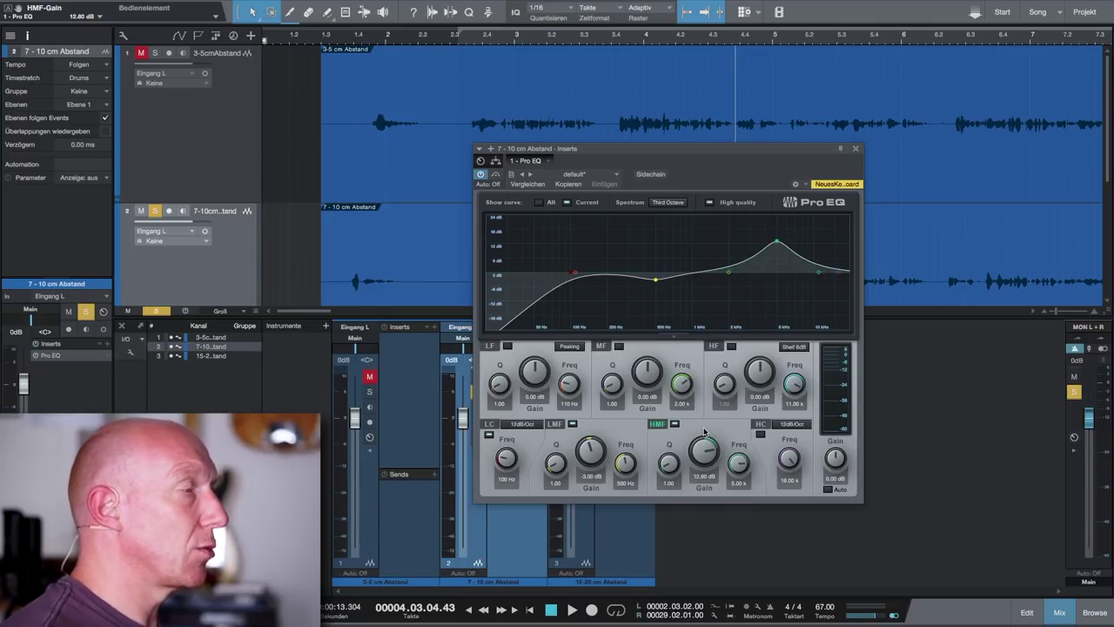
key("space")
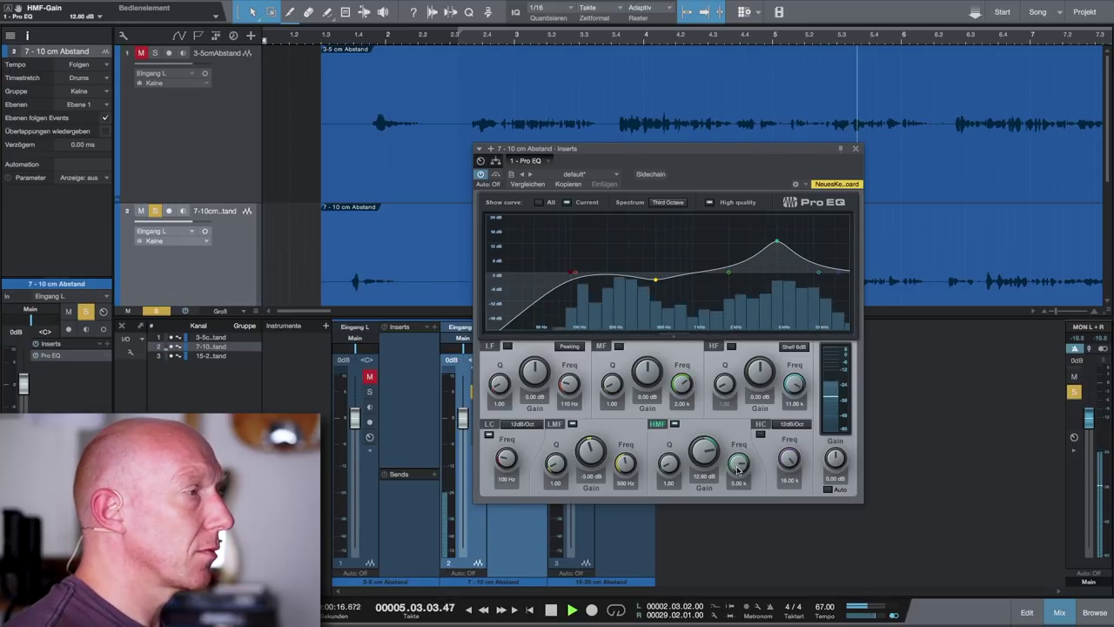
left_click_drag(739, 468, 737, 464)
key("space")
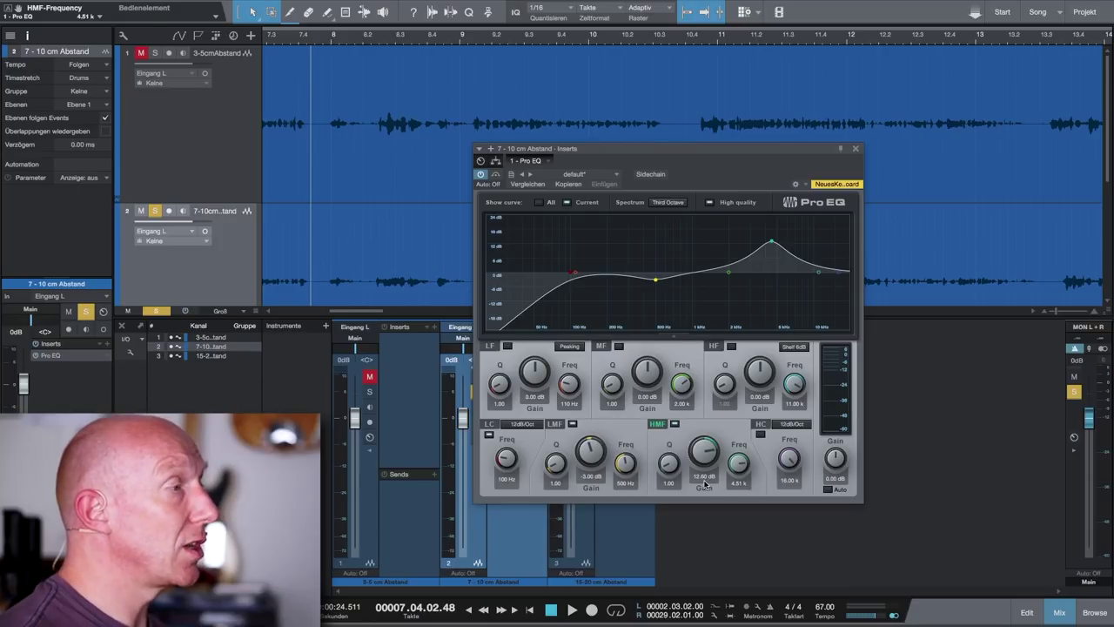
Set the high-mid band's gain to 3 dB and compare the voice with the band bypassed and re-enabled during playback
left_click(702, 477)
type("3")
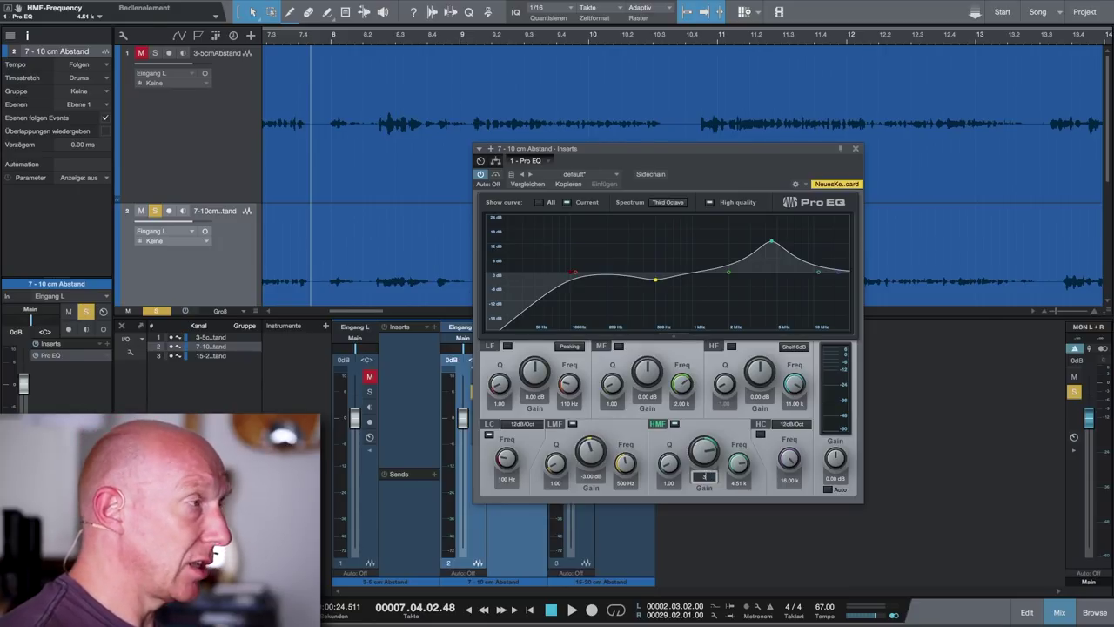
key("Return")
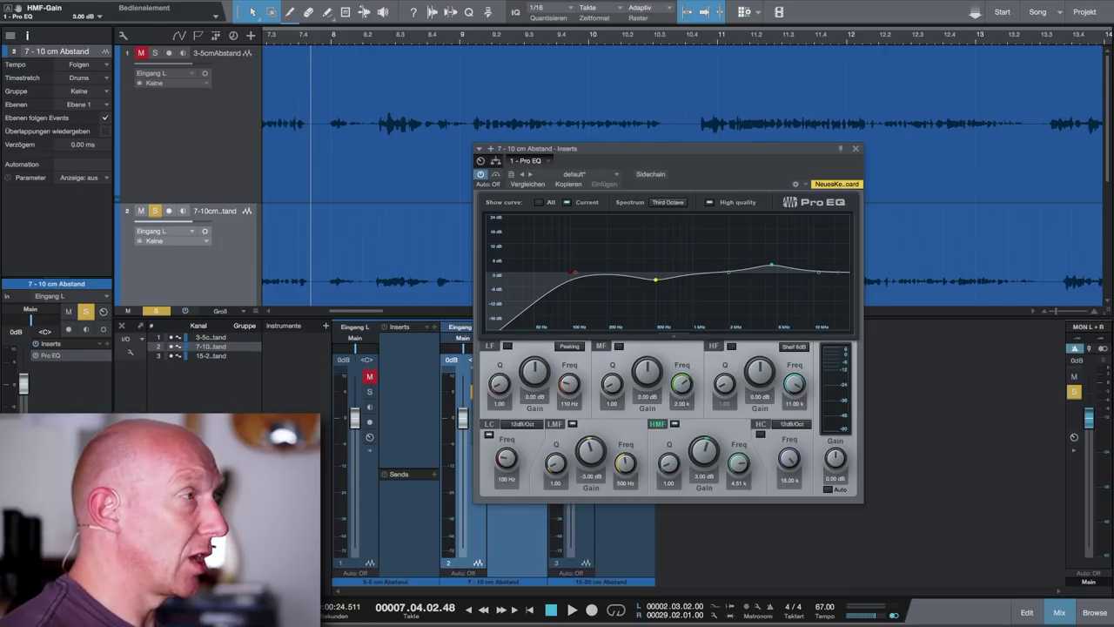
left_click(674, 424)
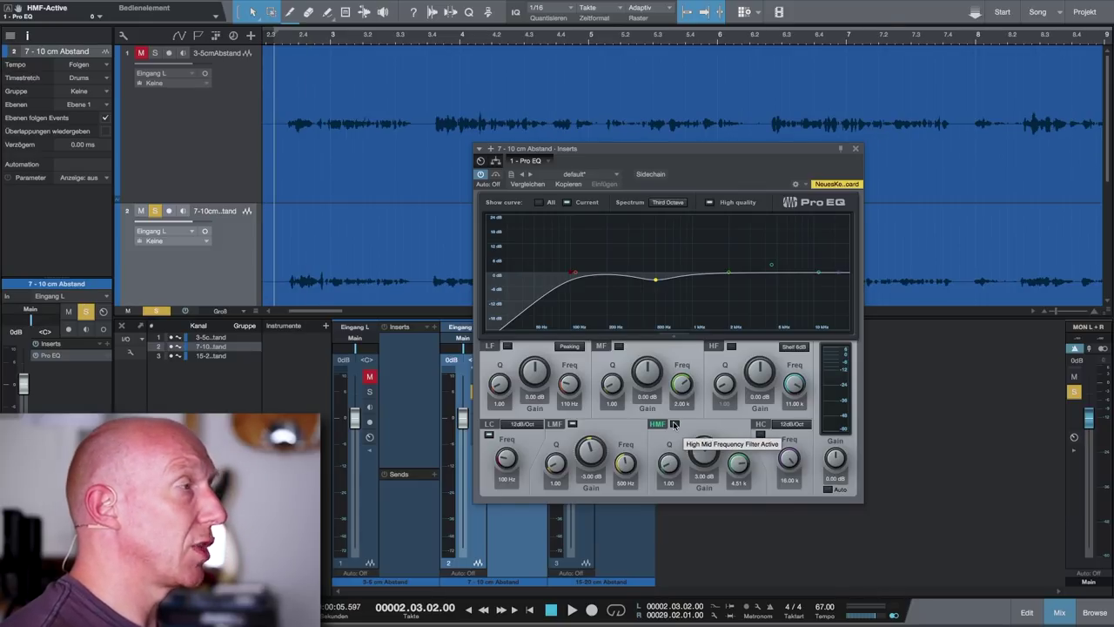
key("space")
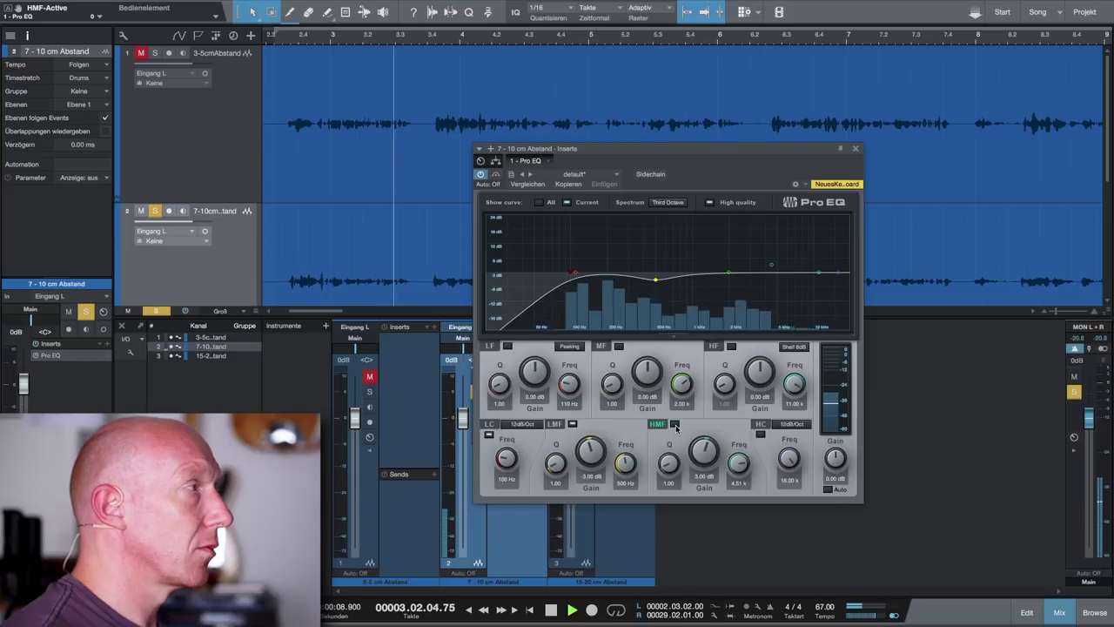
left_click(675, 423)
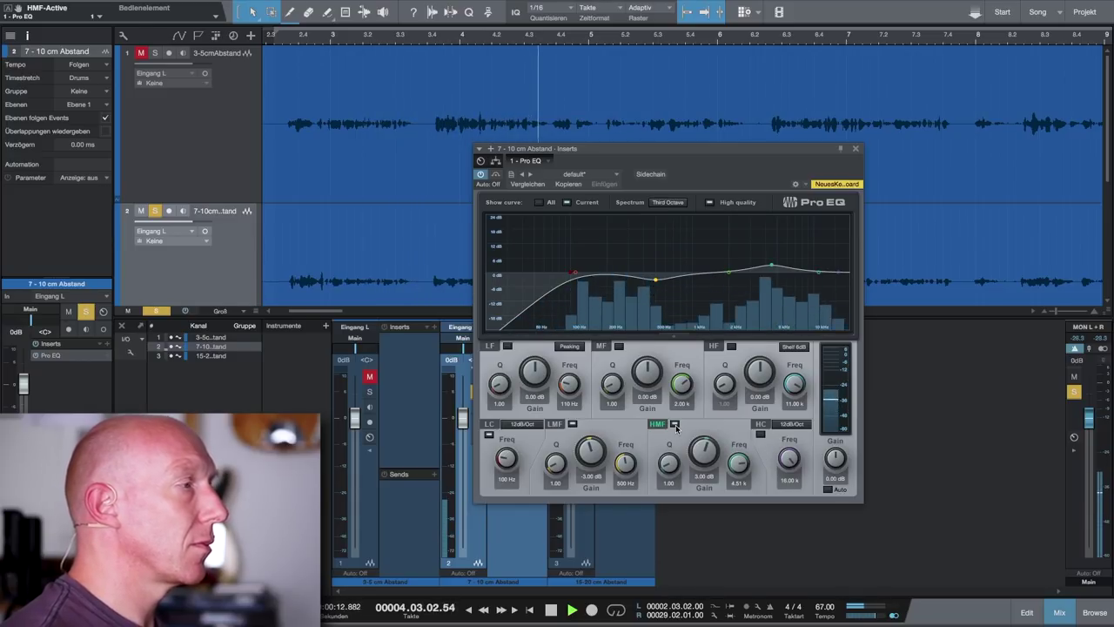
Try a 6 dB gain on the high-mid band during playback, and set it back to 3 dB
left_click_drag(705, 480, 705, 459)
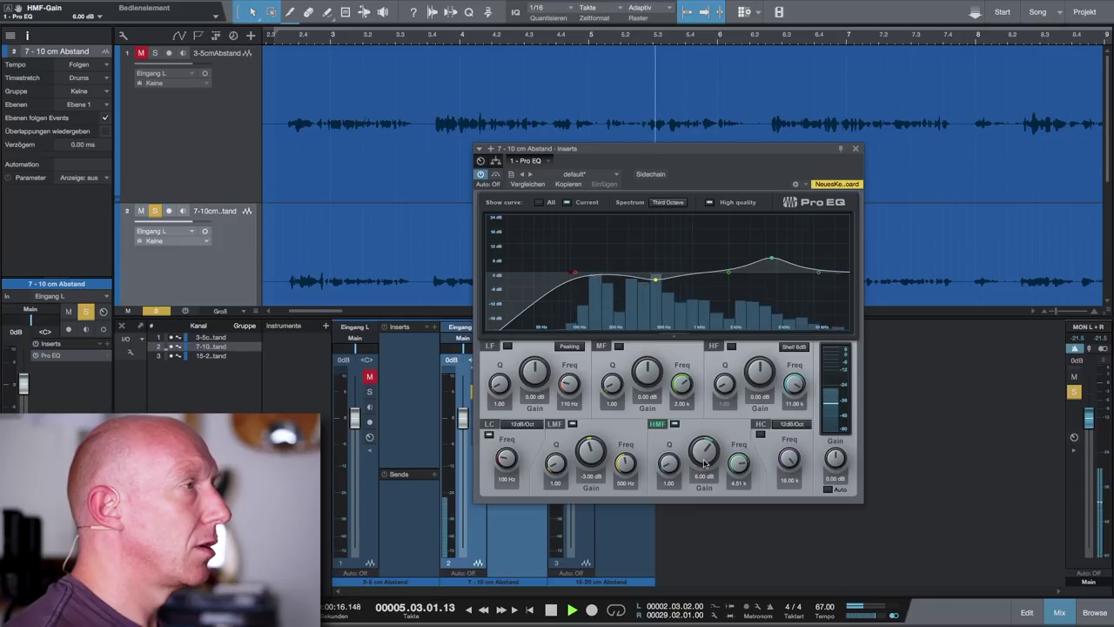
key("space")
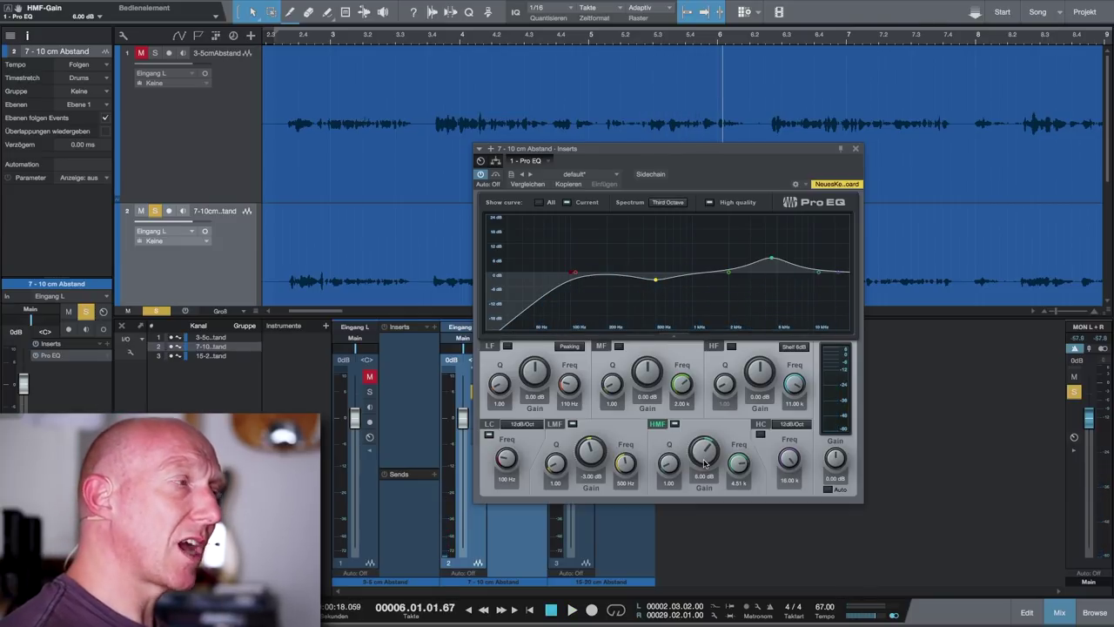
left_click(704, 477)
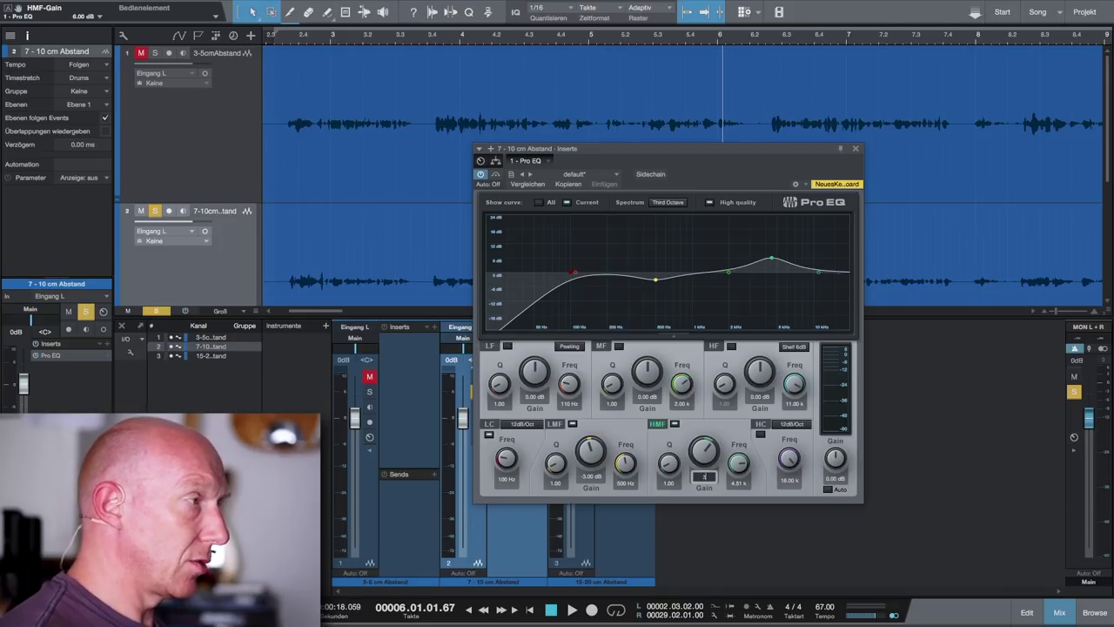
key("Return")
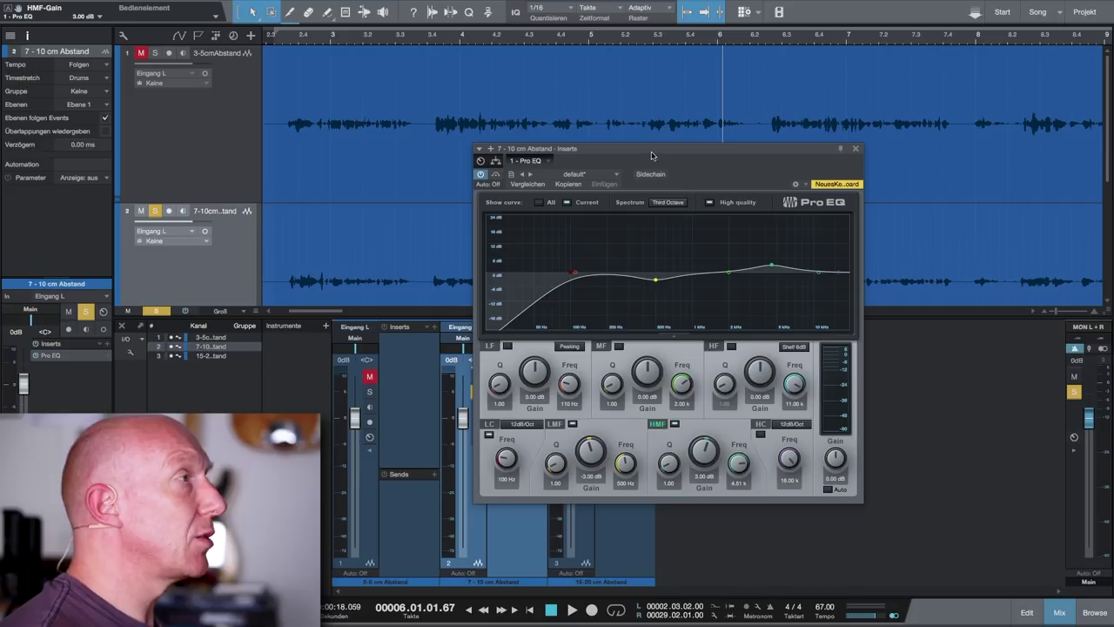
Compare the voice with the whole Pro EQ bypassed and re-enabled during playback, and close the EQ window
key("space")
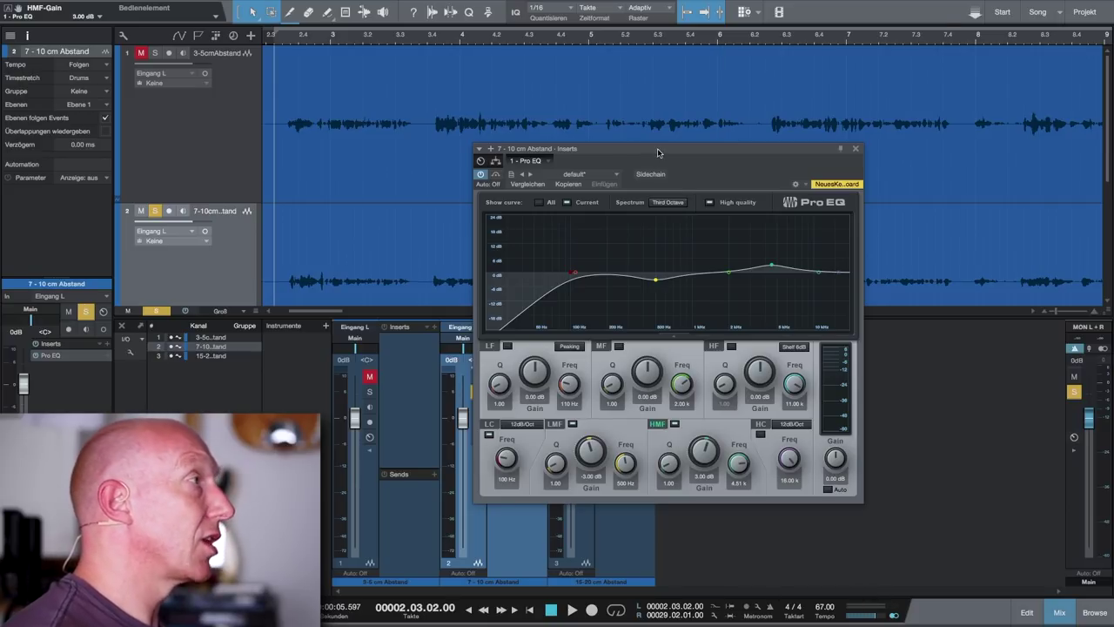
left_click(482, 175)
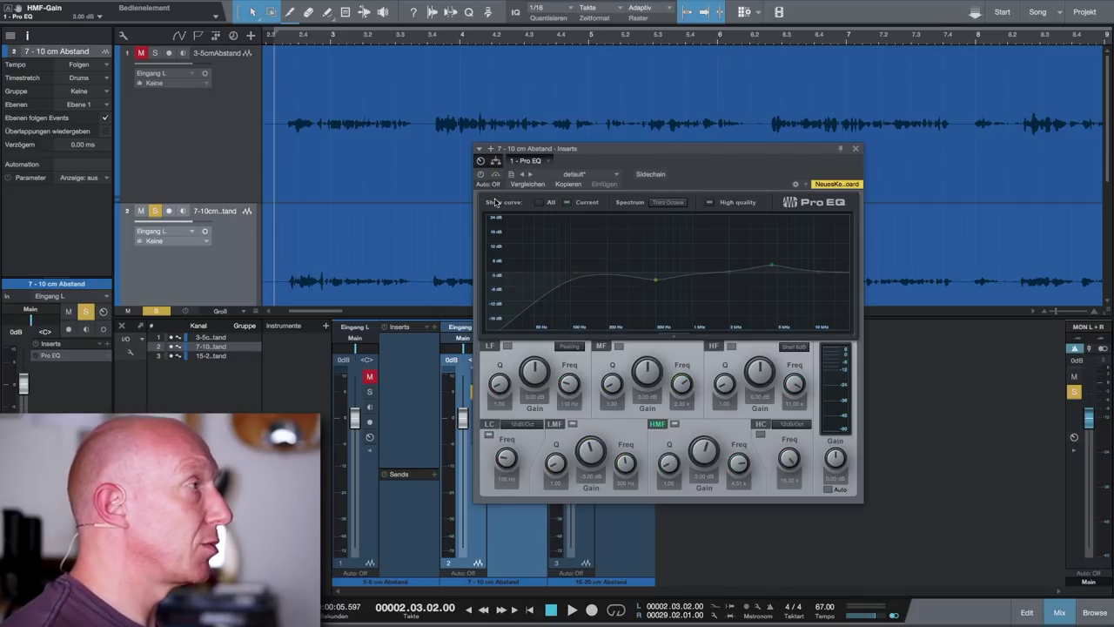
key("space")
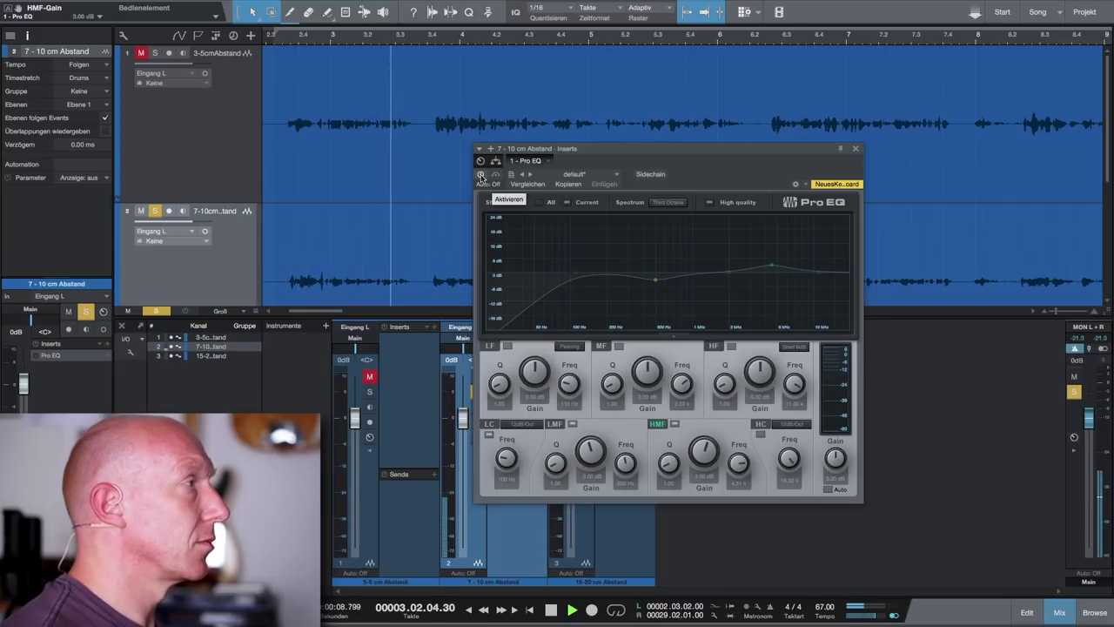
left_click(481, 175)
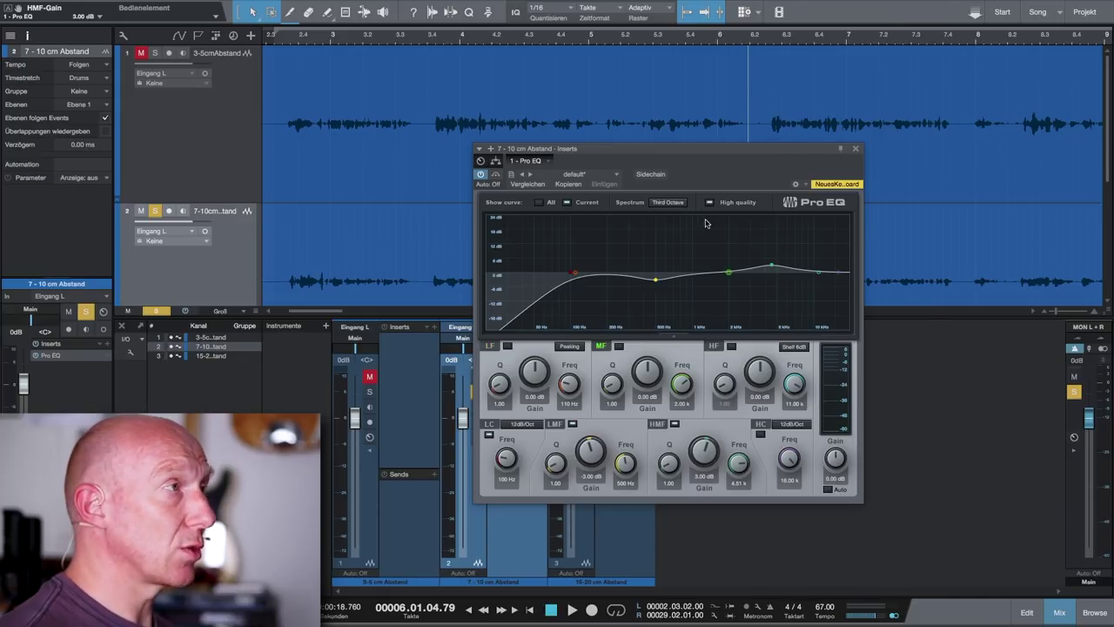
left_click(855, 151)
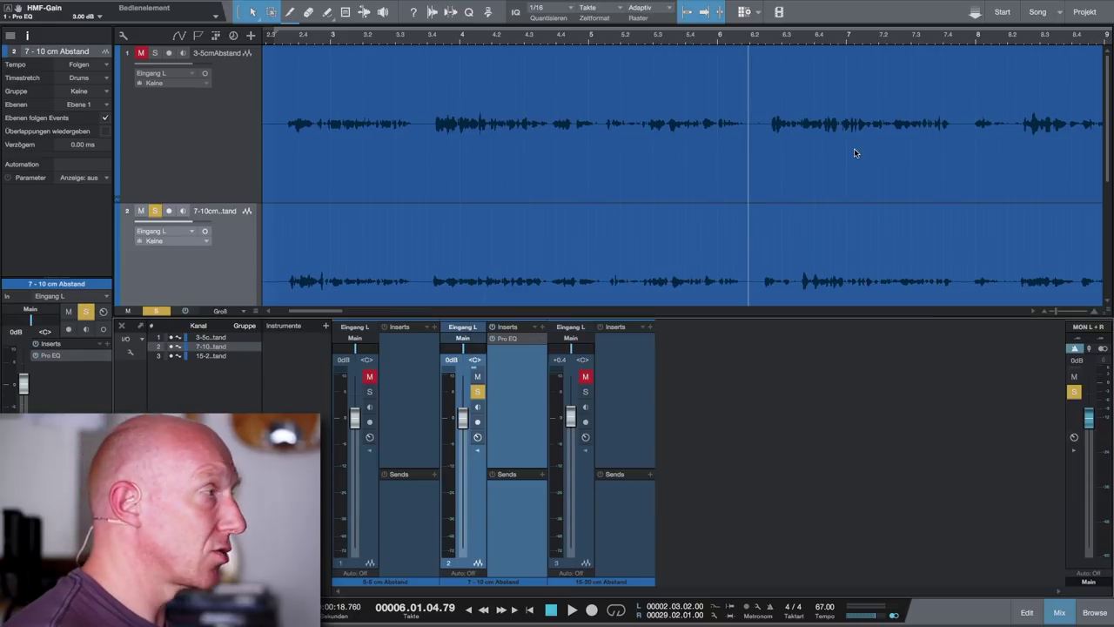
Add a Compressor as the second insert on the 7-10 cm track and move its window clear of the waveforms
left_click(542, 327)
scroll(571, 309, "down", 2)
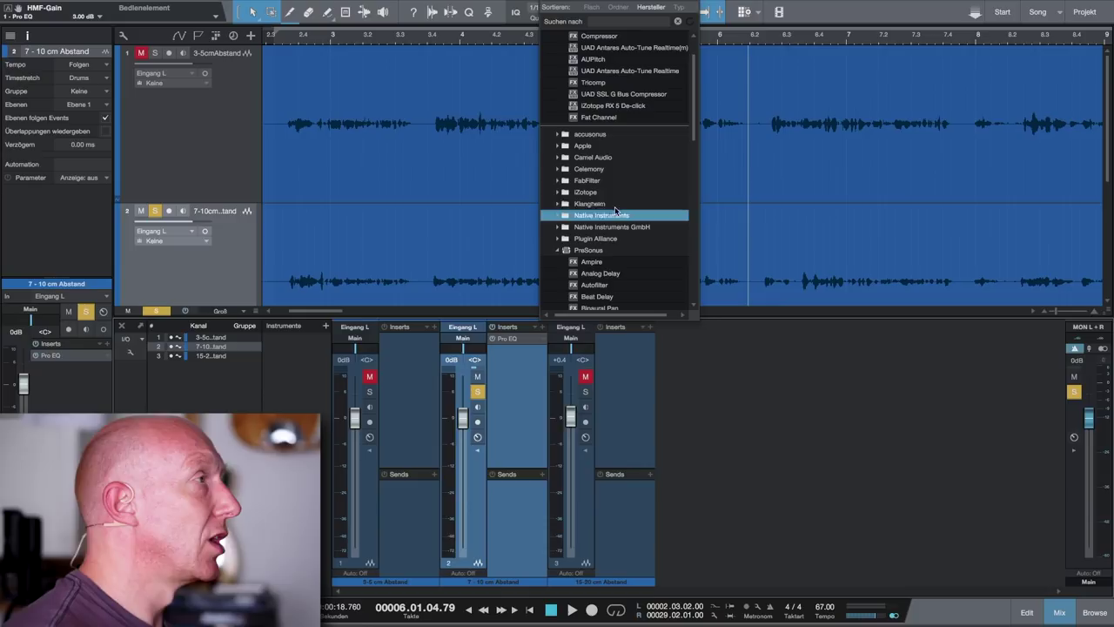
scroll(614, 209, "up", 2)
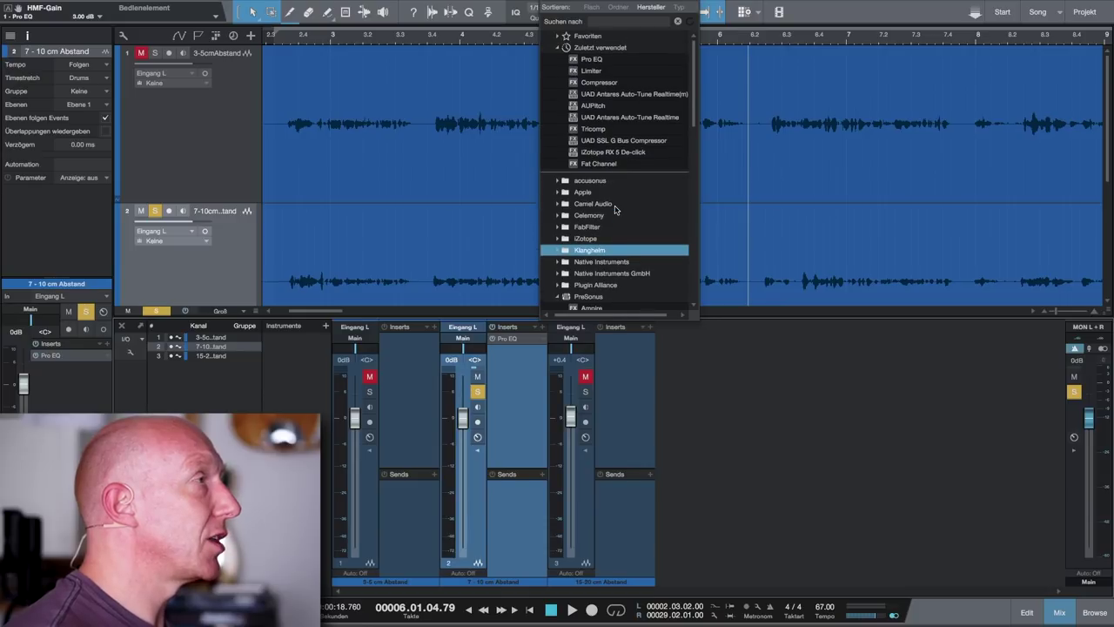
left_click(599, 82)
left_click_drag(672, 149, 648, 317)
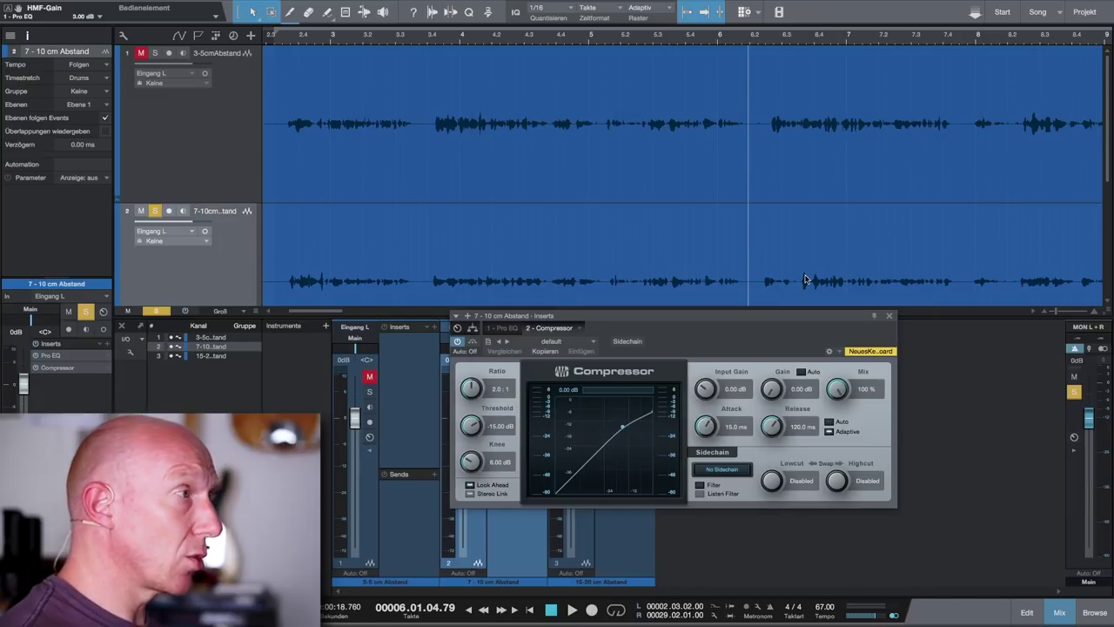
left_click_drag(744, 320, 758, 205)
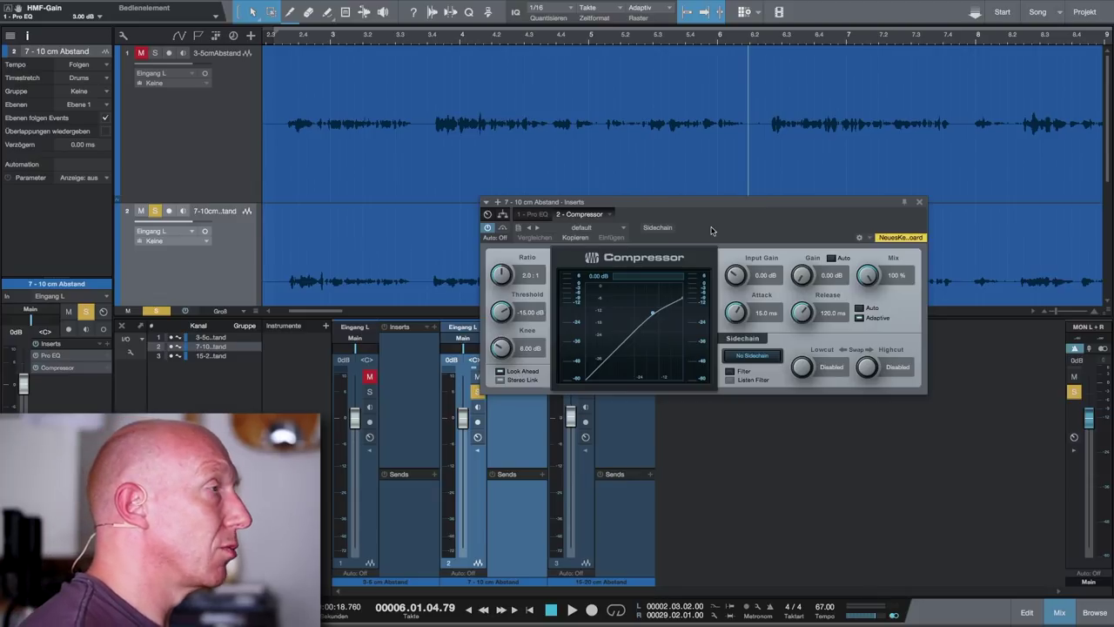
Set the compressor's ratio to 4:1
left_click_drag(726, 207, 752, 285)
left_click(557, 351)
type("4")
key("Return")
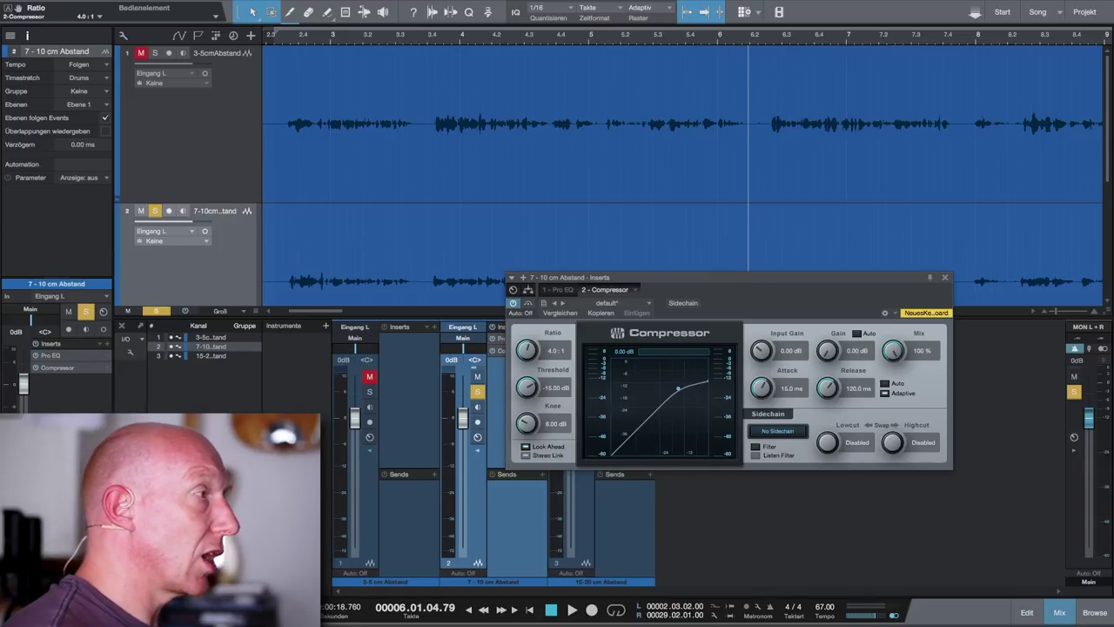
Set the compressor's attack to 2 ms and its release to 1 ms with the adaptive speed turned off
left_click(789, 392)
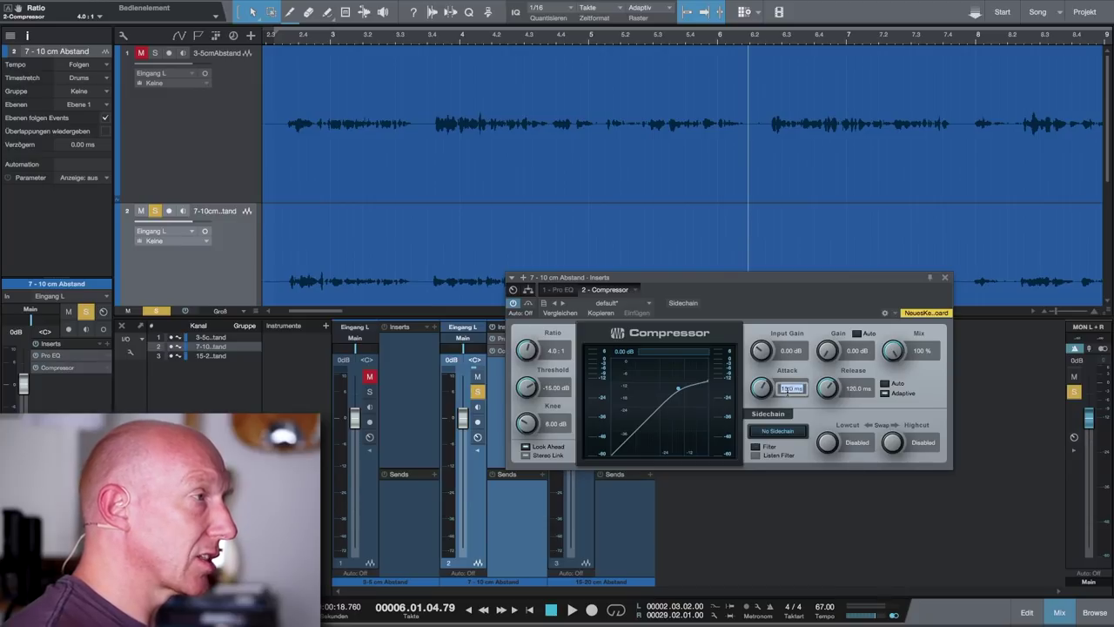
type("2")
key("Return")
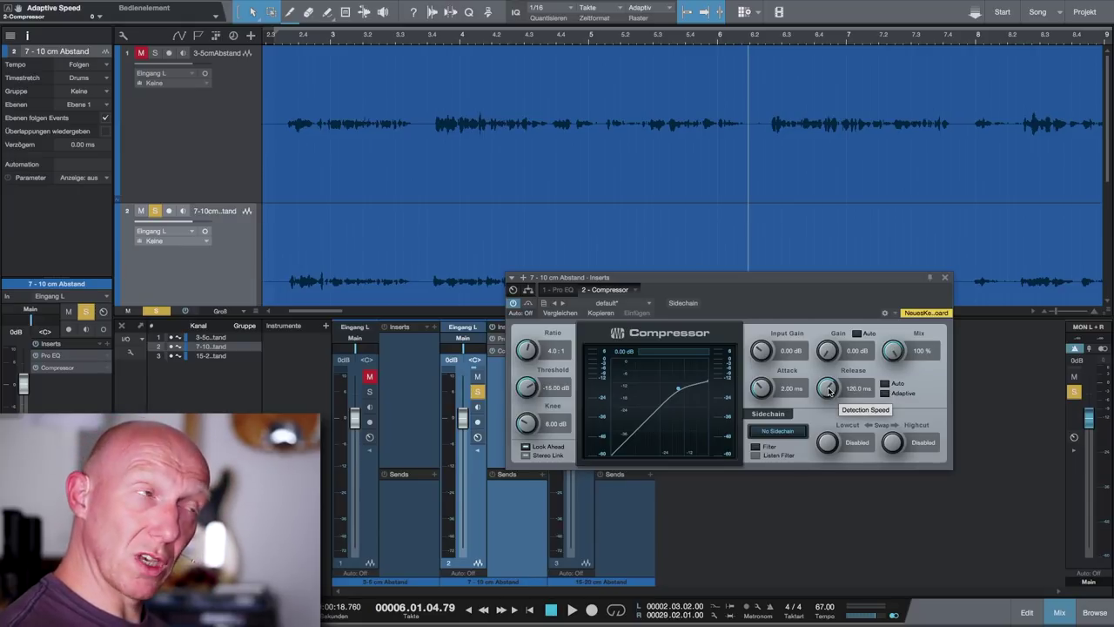
left_click_drag(827, 391, 848, 544)
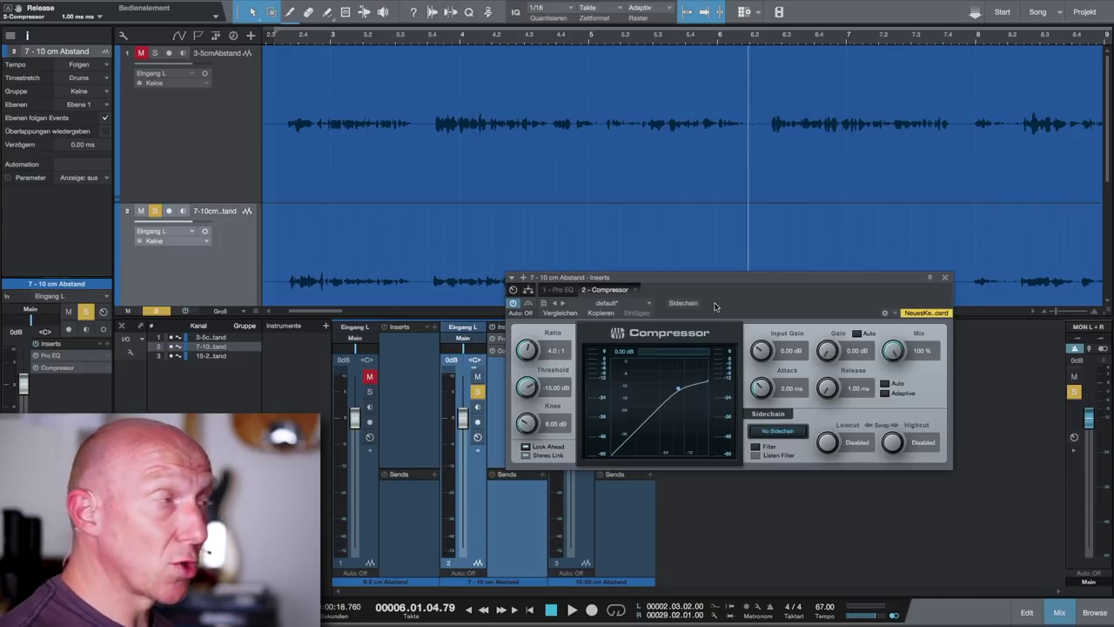
left_click_drag(712, 284, 751, 305)
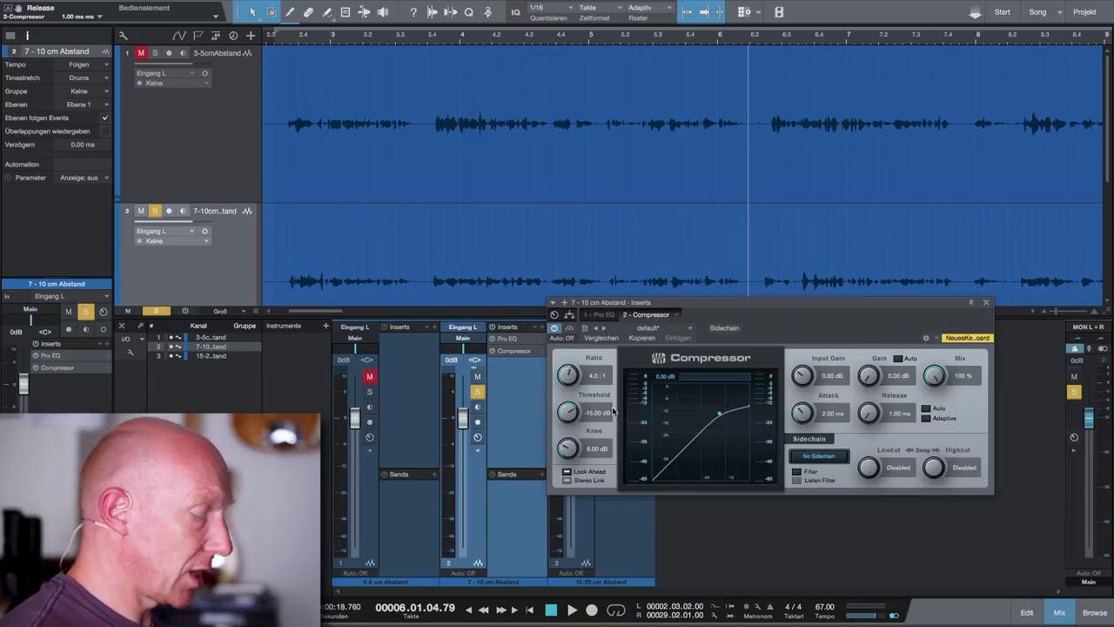
Lower the compressor's threshold to about -34.7 dB during playback and check the gain reduction on a passage around bar 21
key("space")
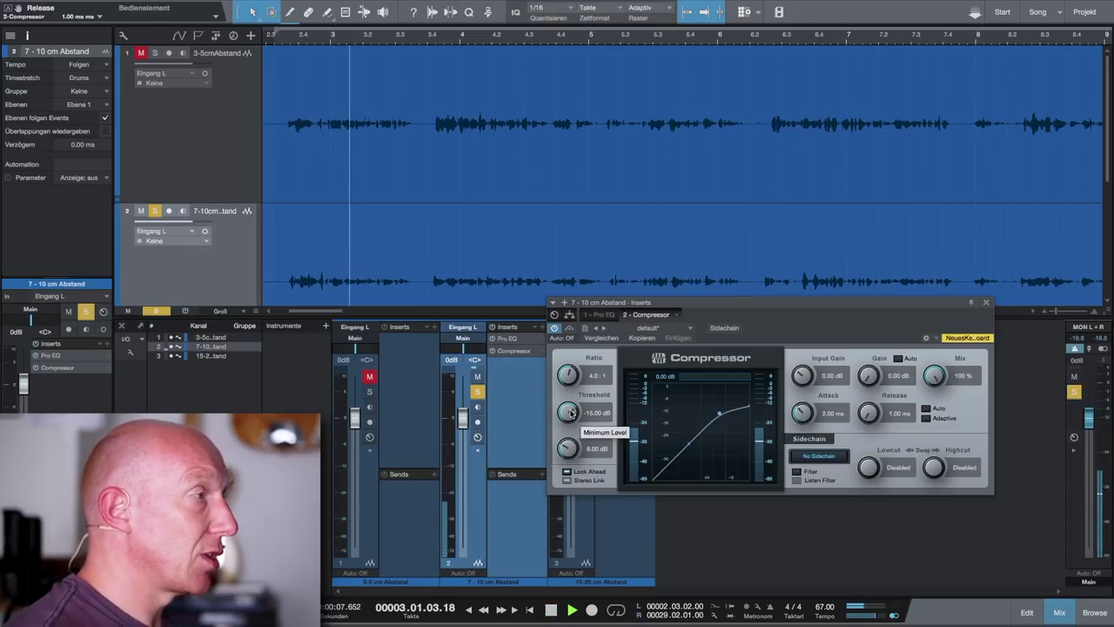
mouse_move(570, 413)
left_mouse_down()
mouse_move(574, 448)
mouse_move(569, 418)
mouse_move(576, 430)
left_mouse_up()
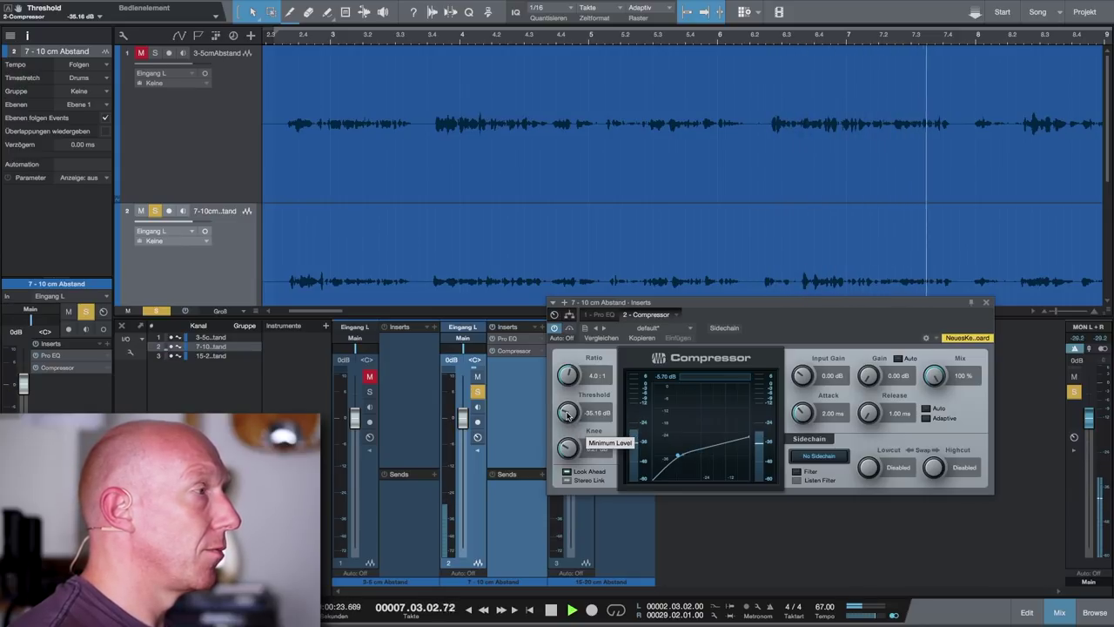
scroll(567, 412, "up", 1)
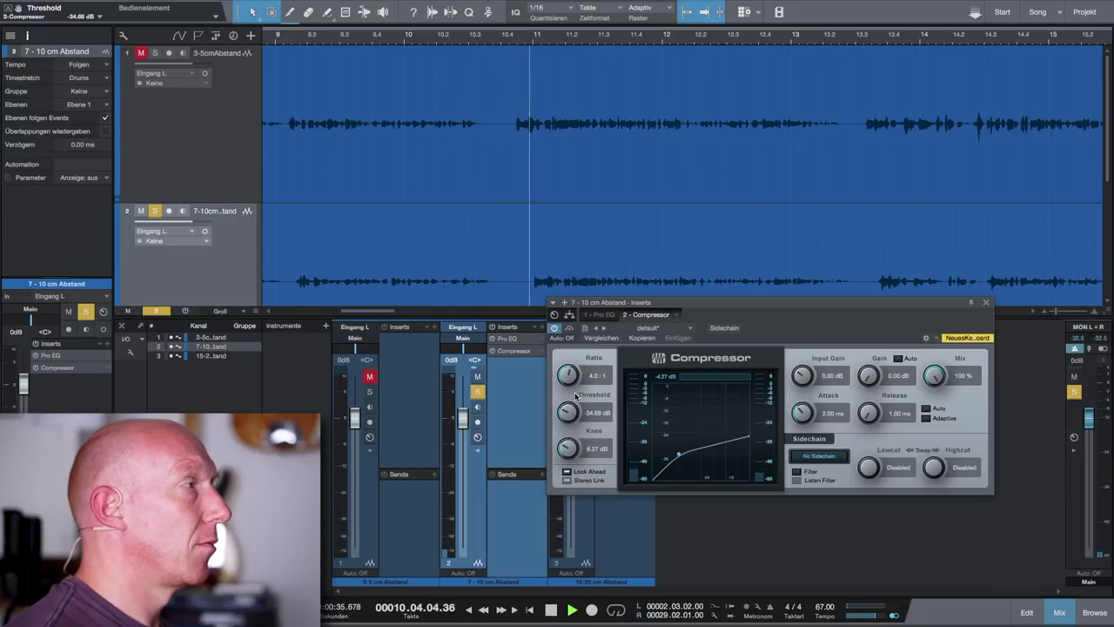
key("space")
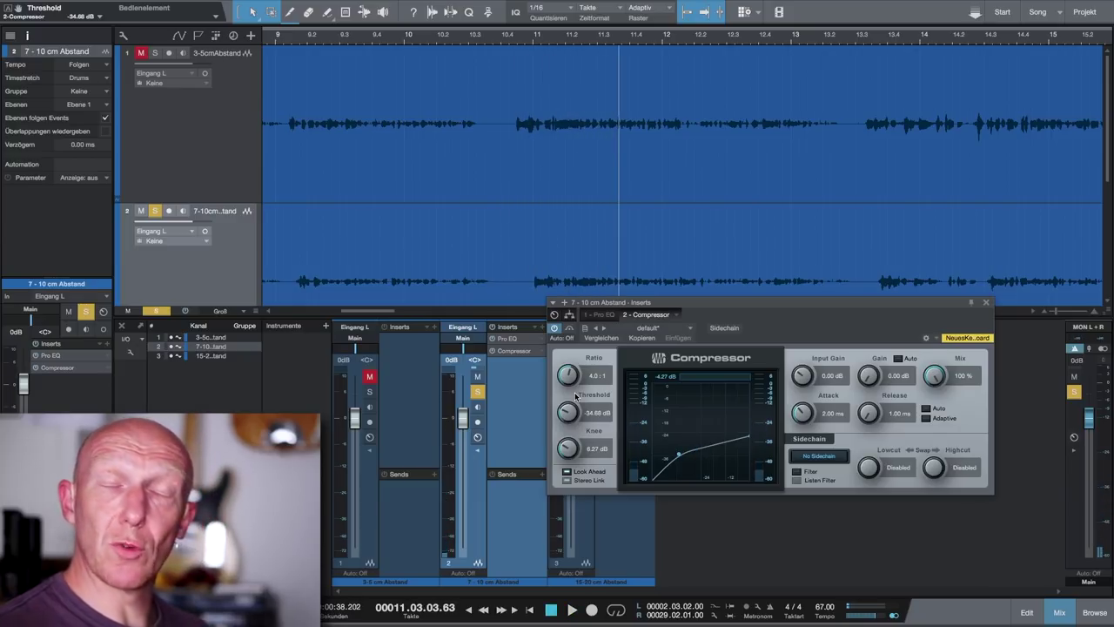
scroll(645, 267, "right", 10)
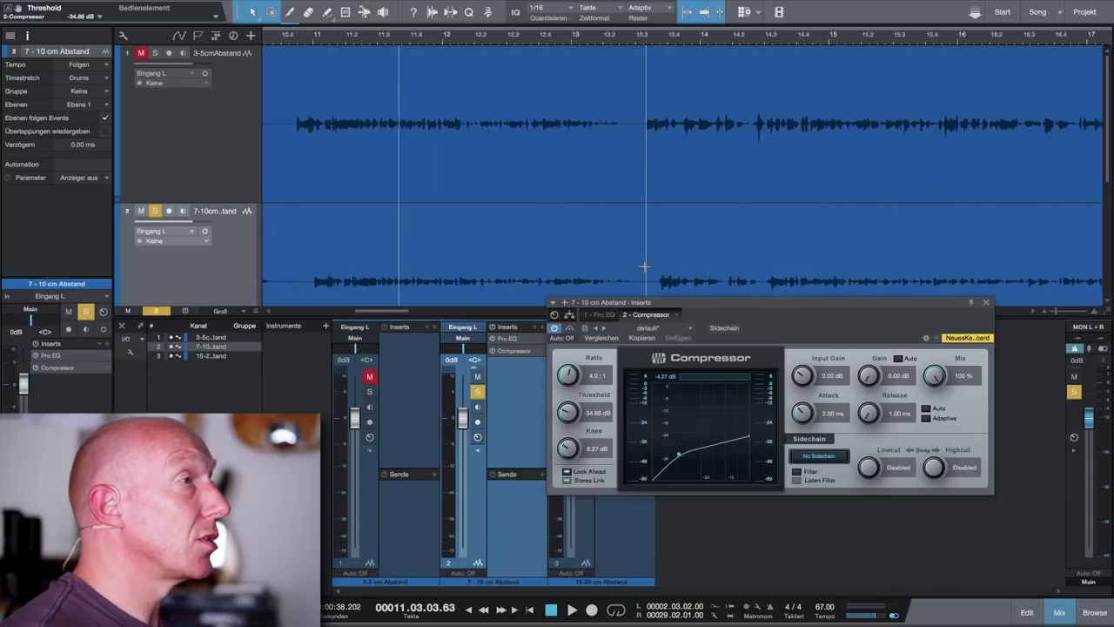
scroll(646, 266, "right", 3)
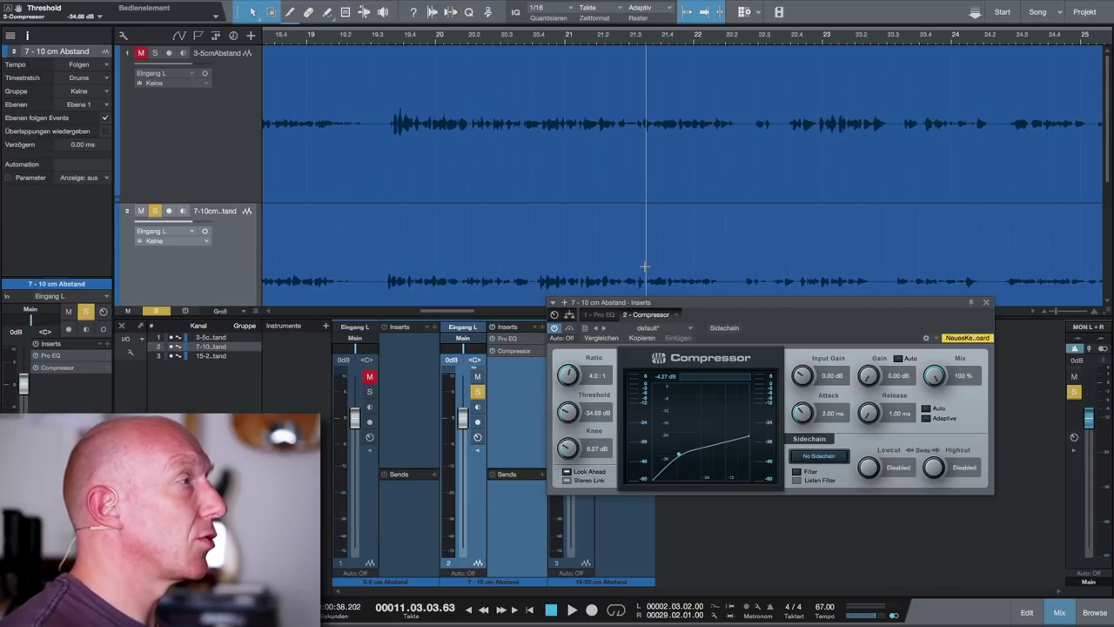
left_click(532, 39)
key("space")
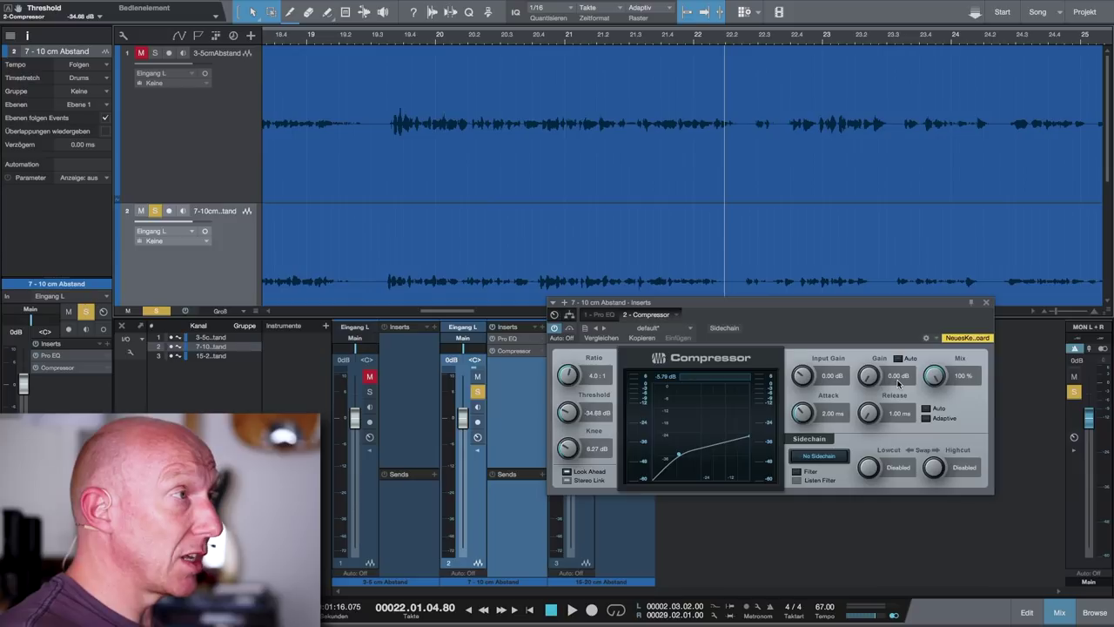
Set the compressor's output gain to 5 dB and close its window
left_click(898, 380)
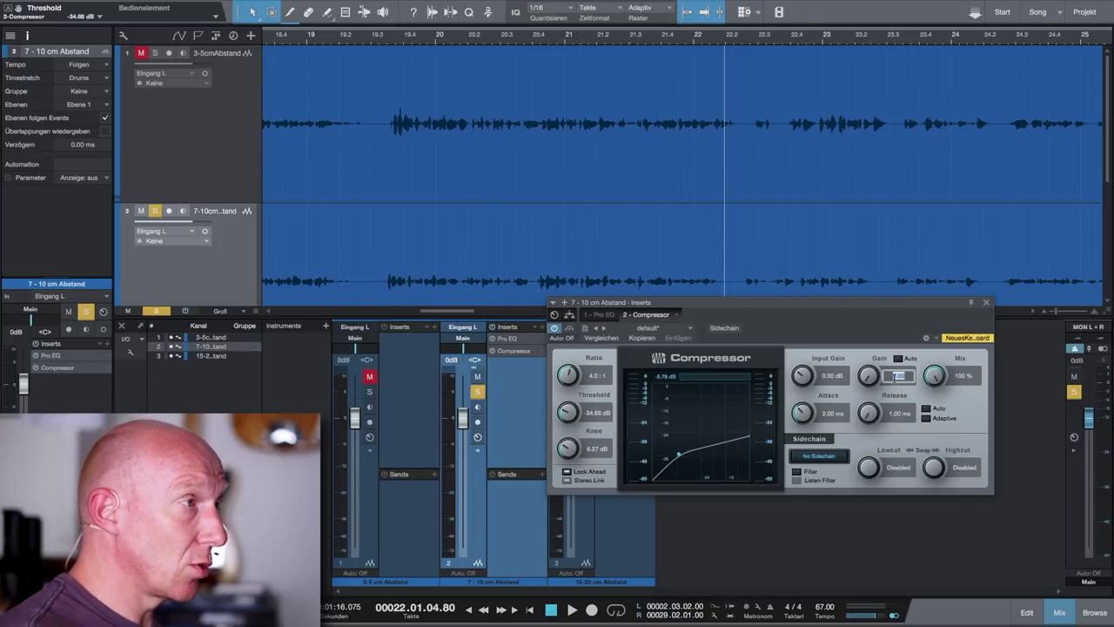
type("5")
key("Return")
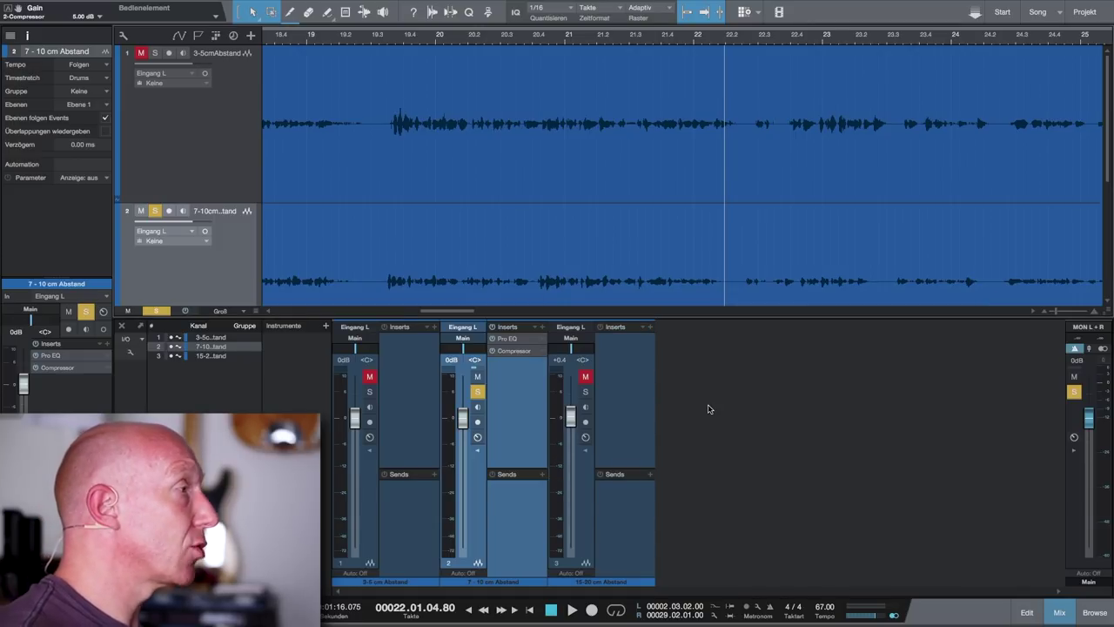
Add another Compressor as the third insert on the 7-10 cm track and move its window off the mixer's lower area
left_click(542, 329)
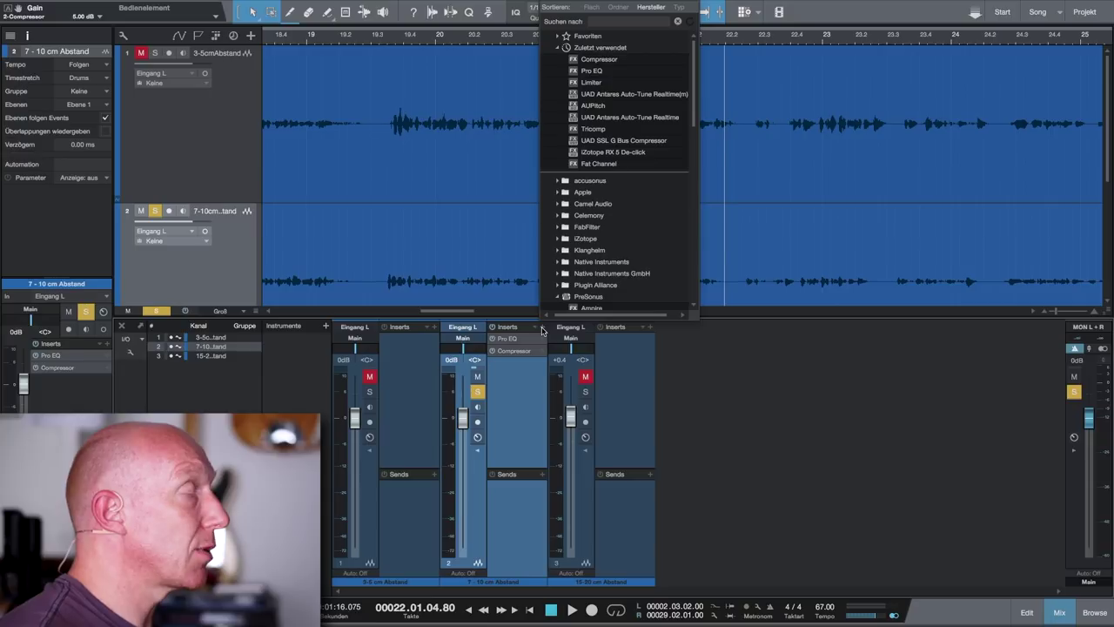
left_click(634, 61)
left_click_drag(791, 353, 788, 353)
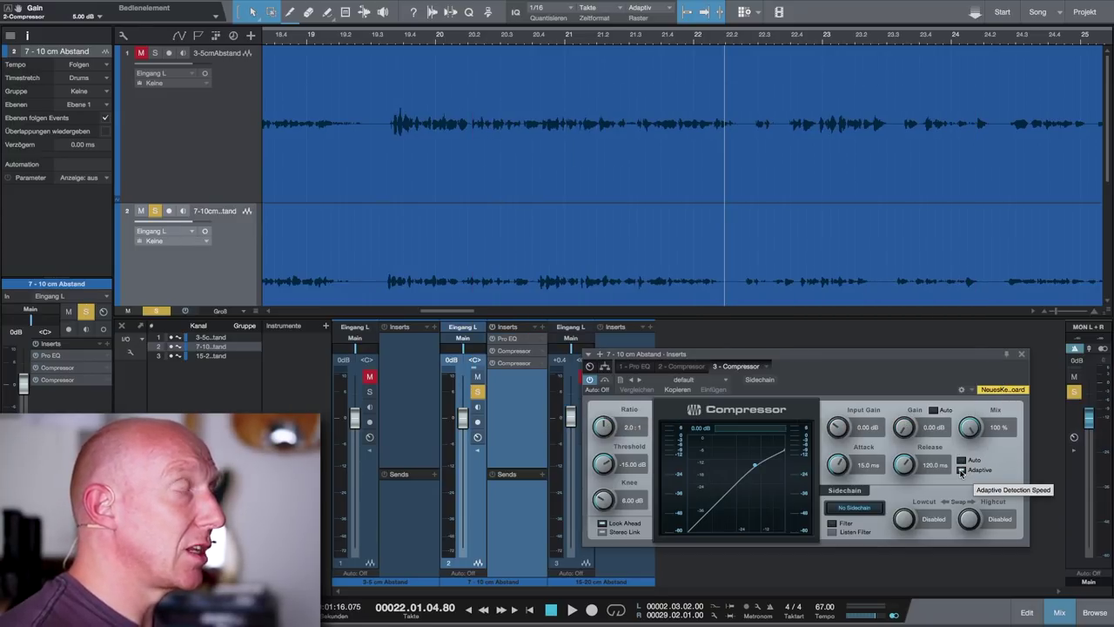
left_click_drag(800, 360, 769, 303)
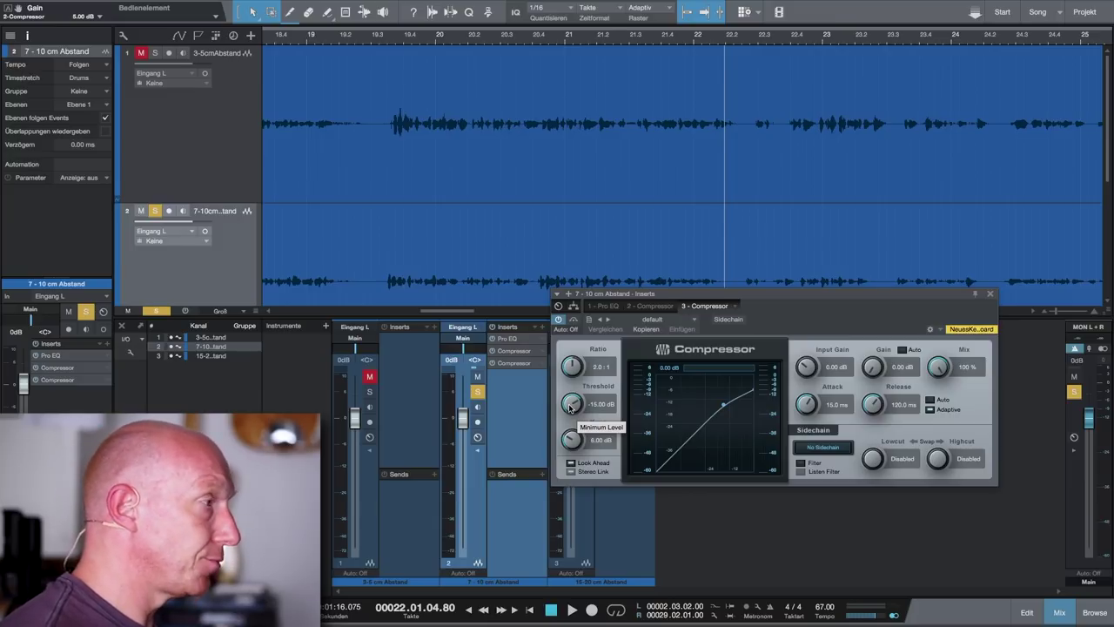
Lower the second compressor's threshold to about -30.4 dB while playing sections of the voice between bars 20 and 24
left_click_drag(571, 405, 581, 450)
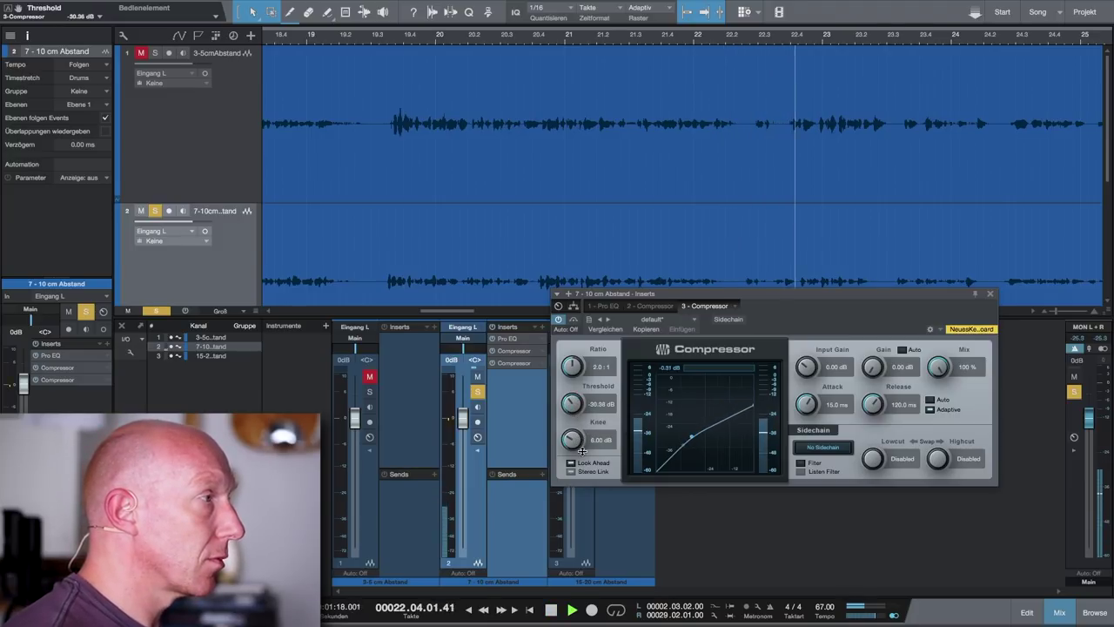
scroll(571, 402, "down", 2)
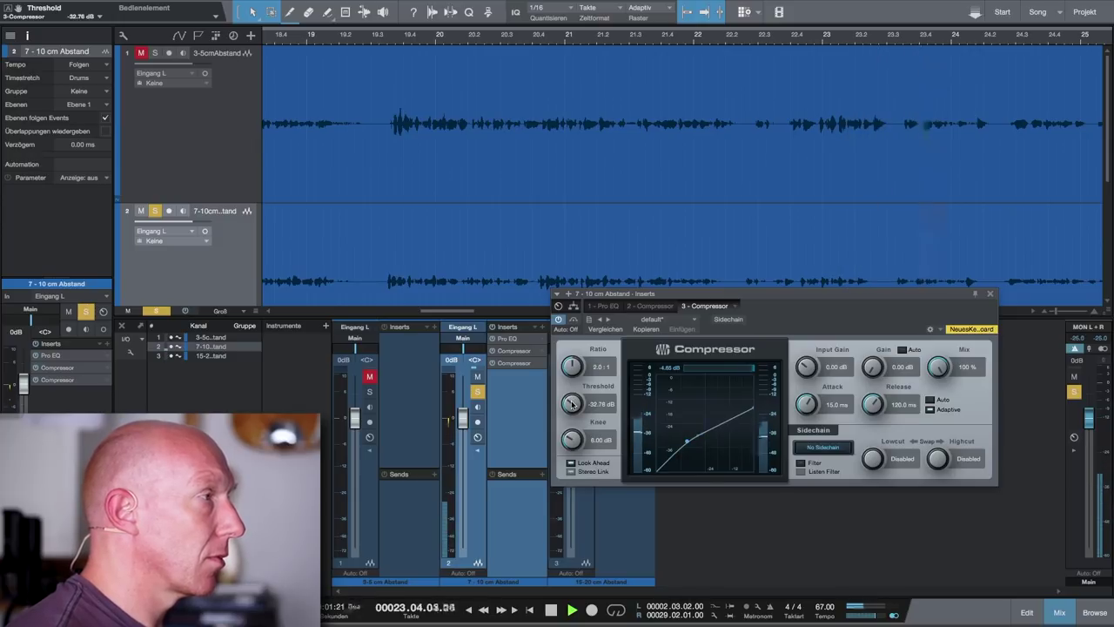
key("space")
left_click(539, 42)
key("space")
key("space")
left_click(571, 403)
left_click_drag(571, 403, 571, 396)
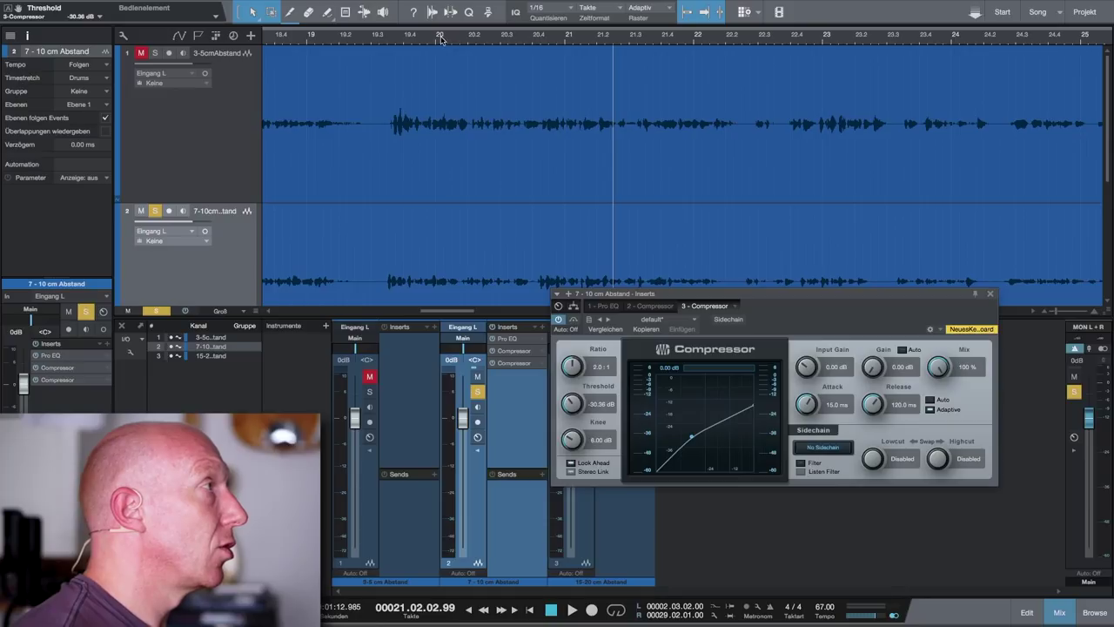
Replay the voice from about bar 19.3 and fine-tune the second compressor's threshold to about -29.2 dB
left_click(379, 40)
key("space")
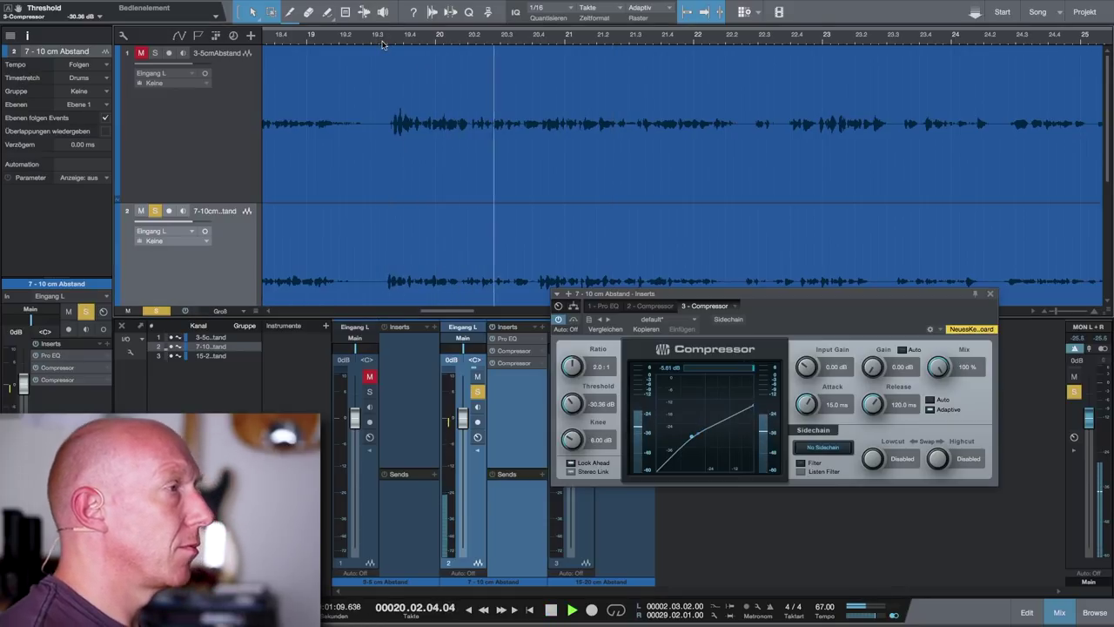
key("space")
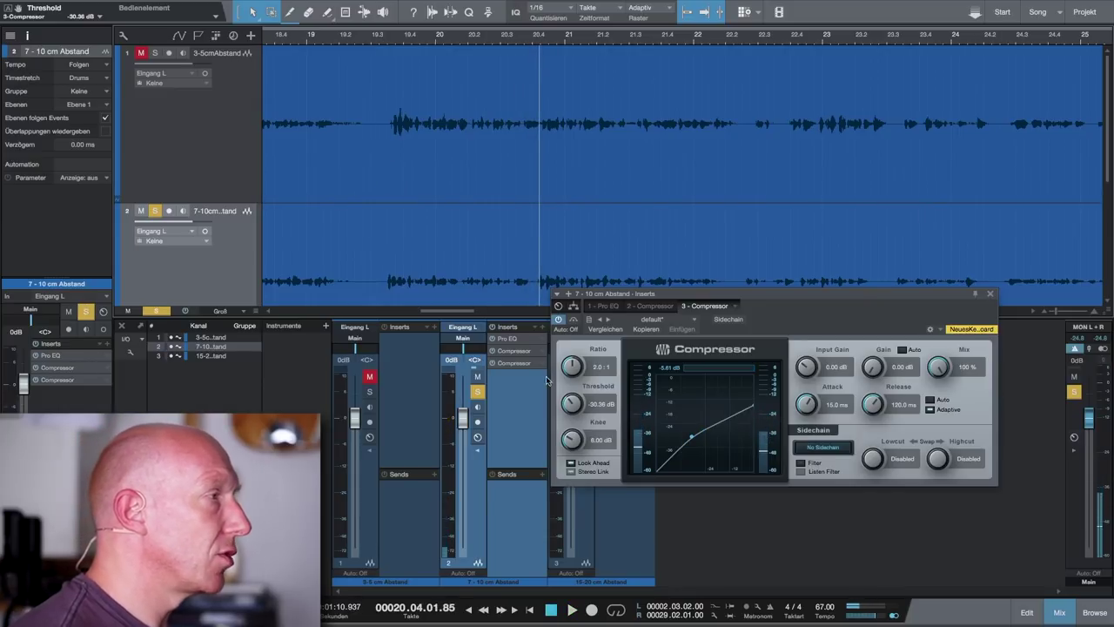
left_click_drag(572, 411, 571, 403)
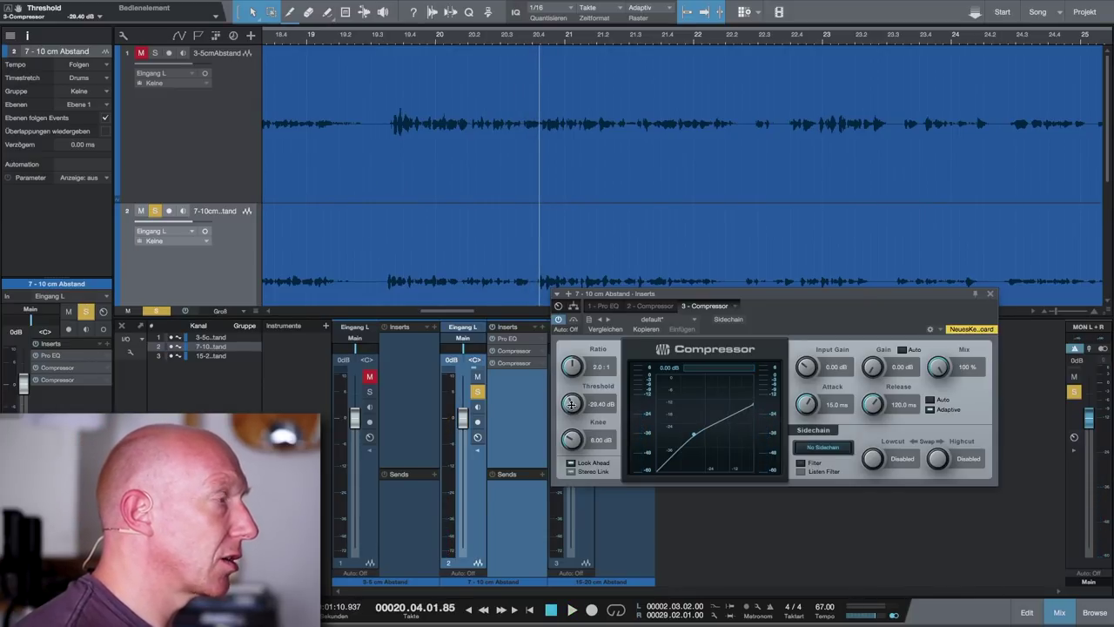
left_click(380, 42)
key("space")
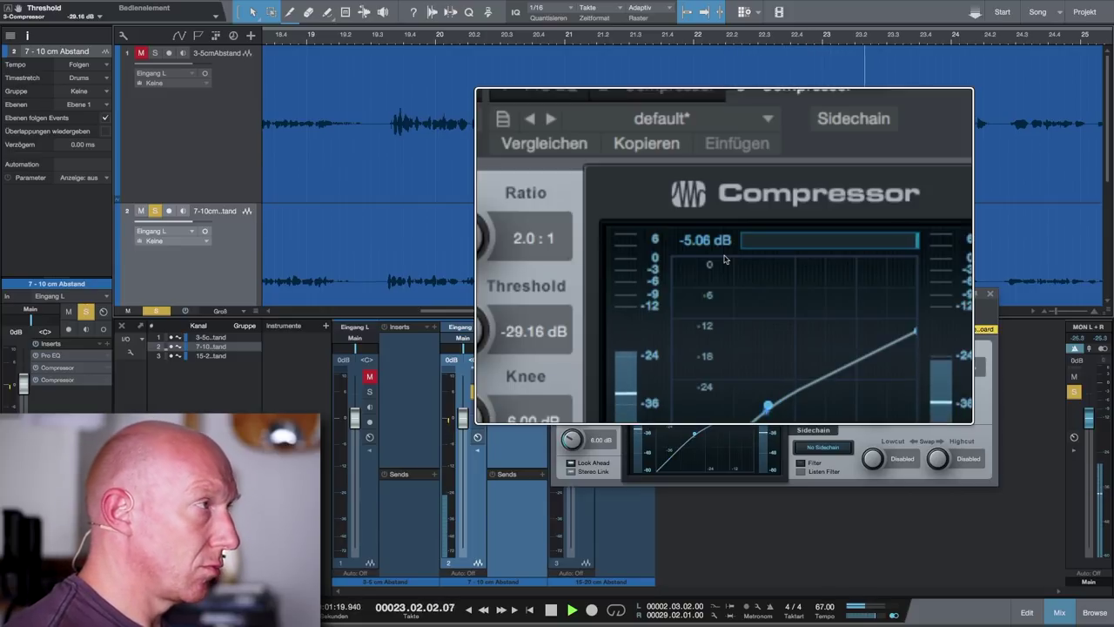
key("space")
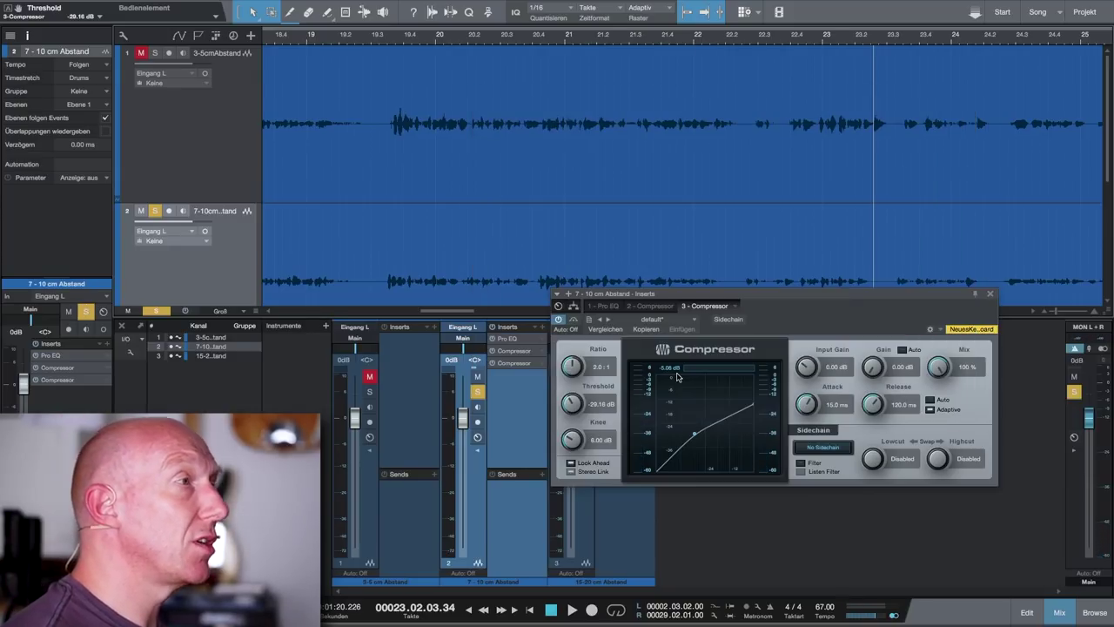
Set the second compressor's output gain to 5 dB and close its window
left_click(901, 371)
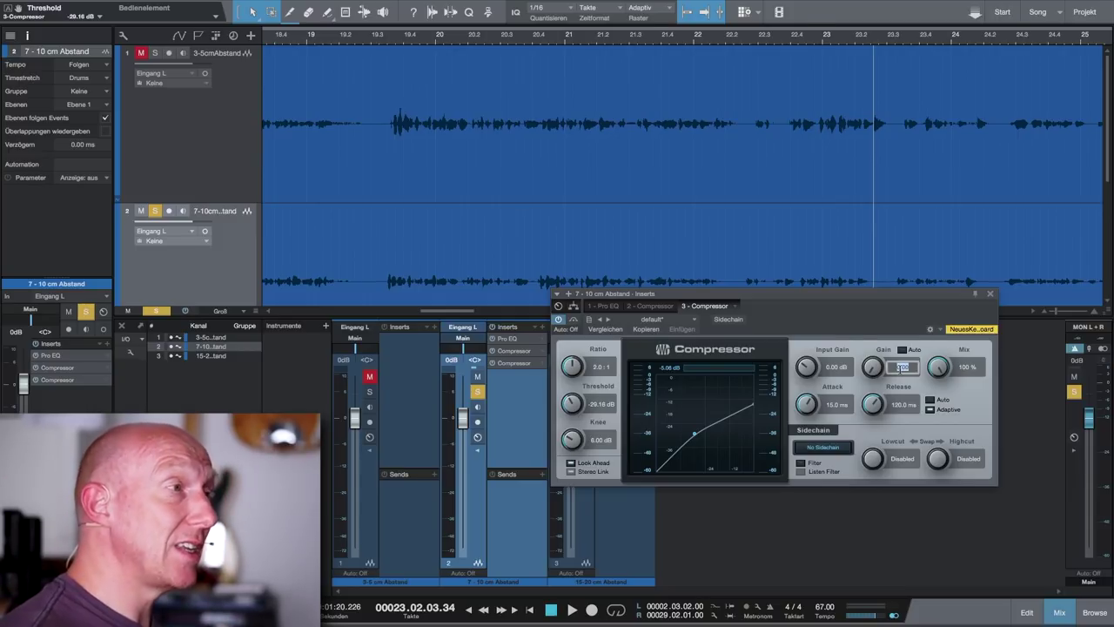
type("1")
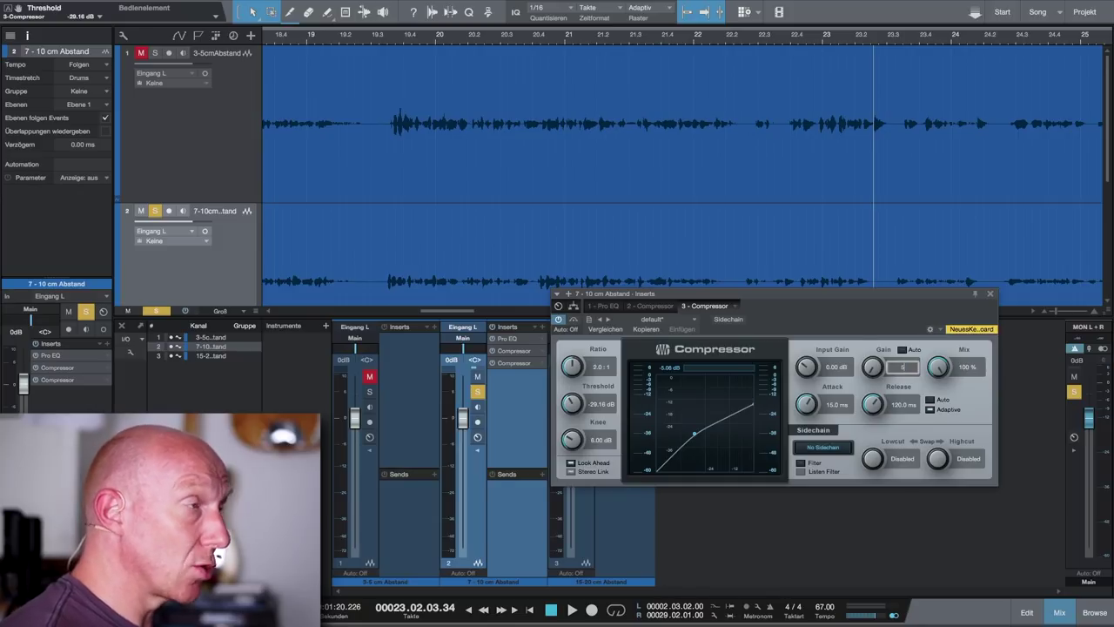
key("Return")
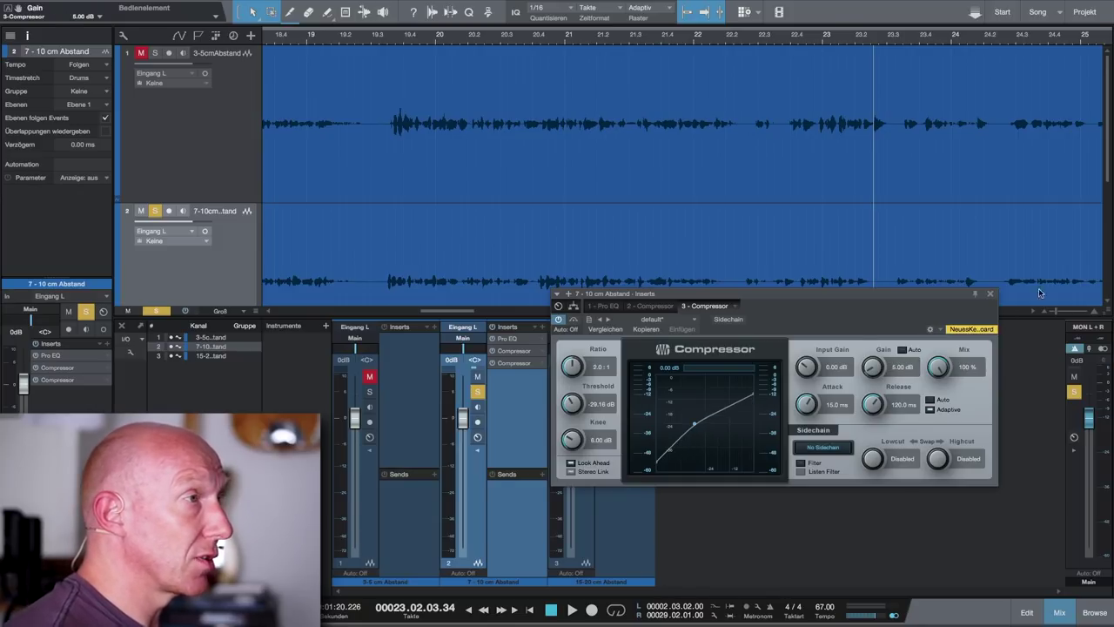
left_click(992, 297)
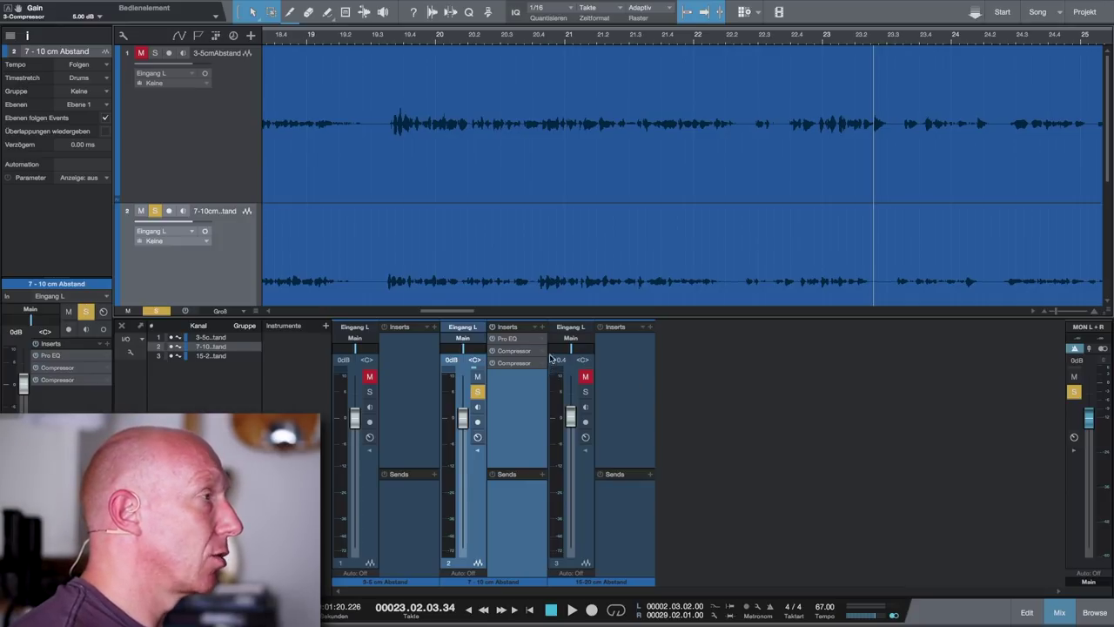
Add a Limiter as the fourth insert on the 7-10 cm track and move its window clear of the insert list
left_click(542, 329)
scroll(623, 287, "down", 1)
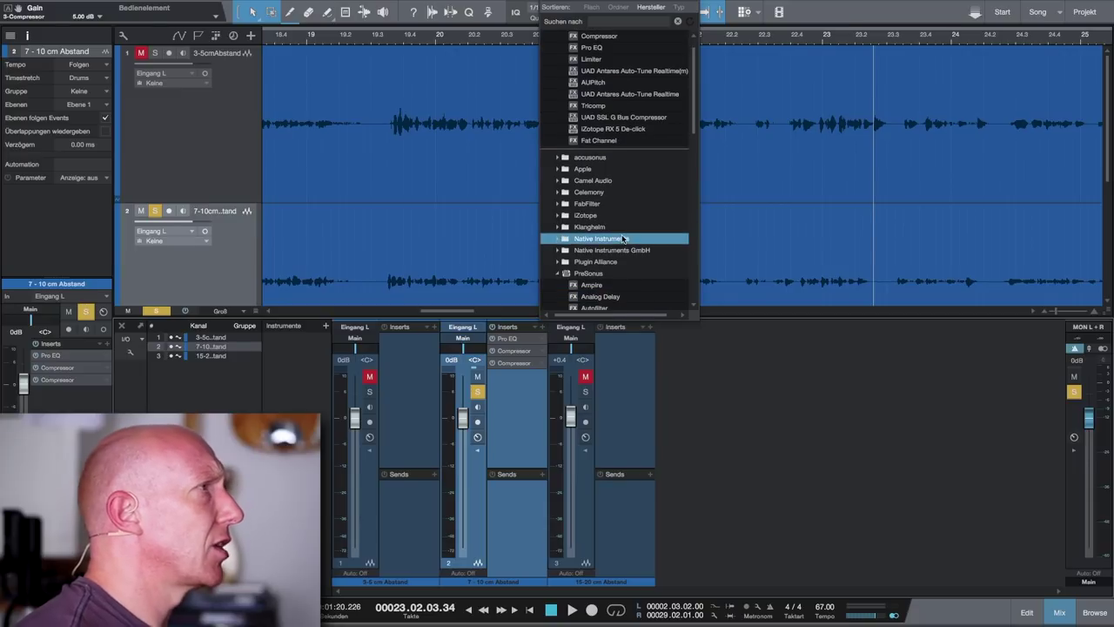
scroll(624, 240, "up", 1)
left_click(635, 83)
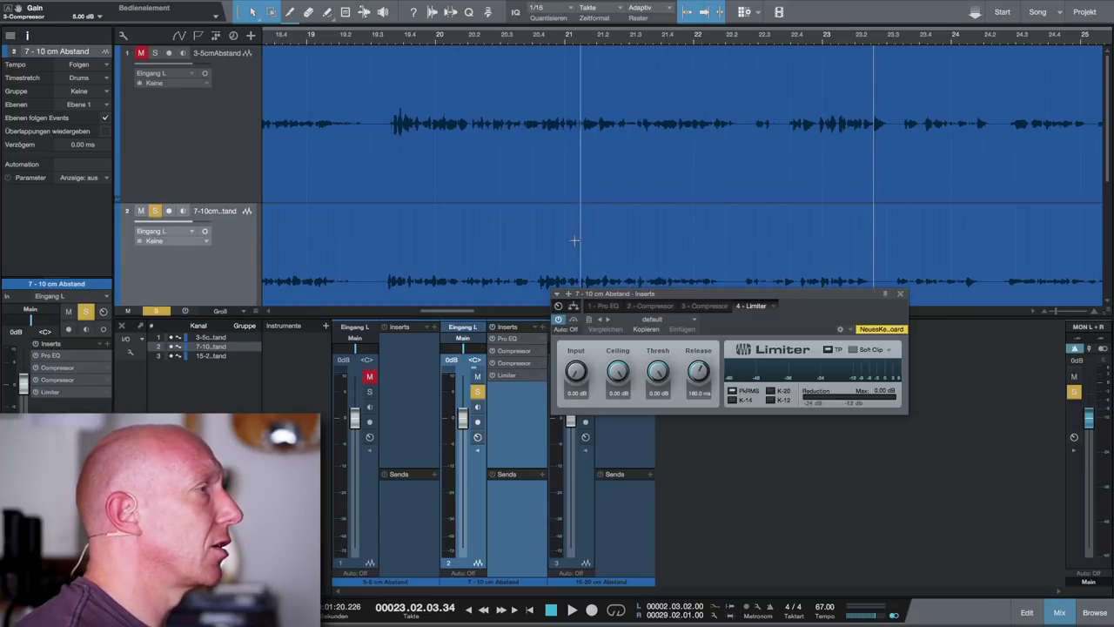
left_click_drag(761, 293, 827, 328)
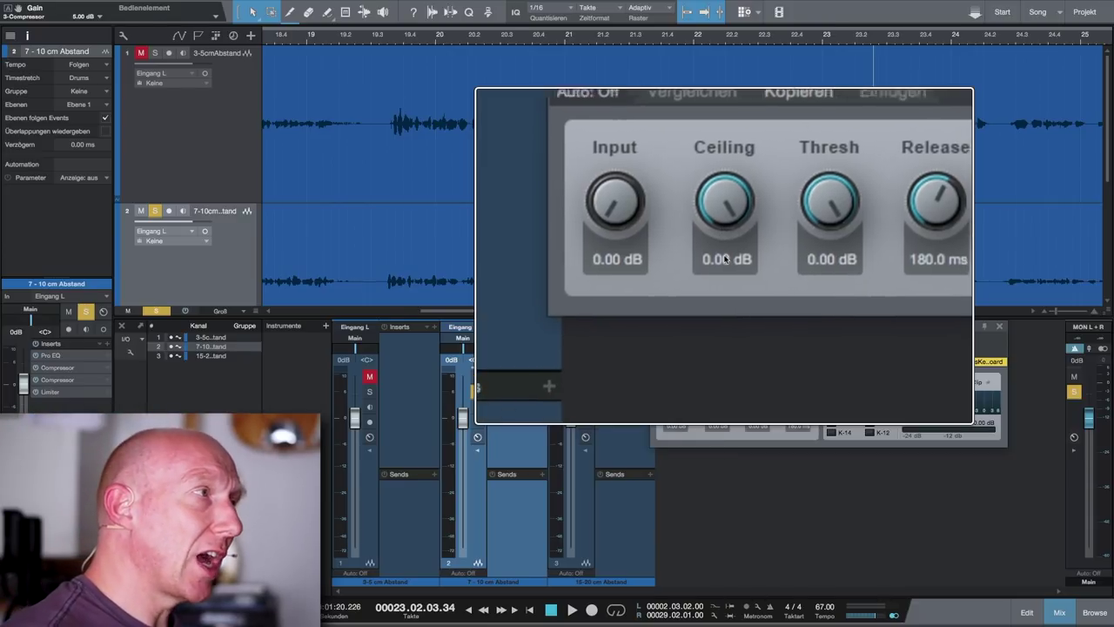
Set the limiter's ceiling to -1 dB
double_click(718, 427)
key("Return")
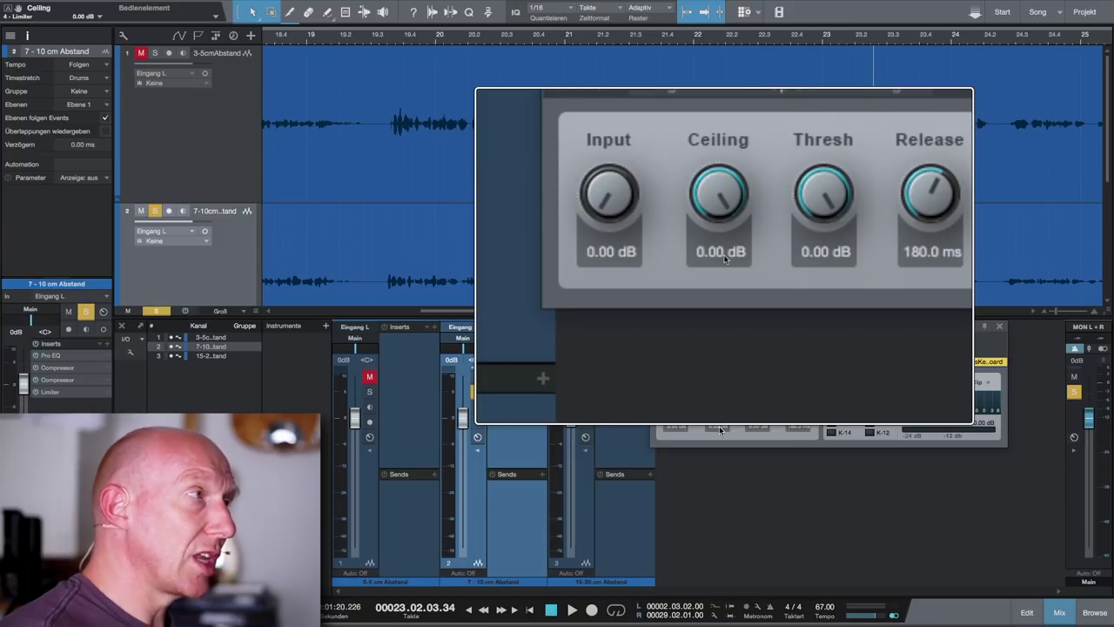
double_click(719, 428)
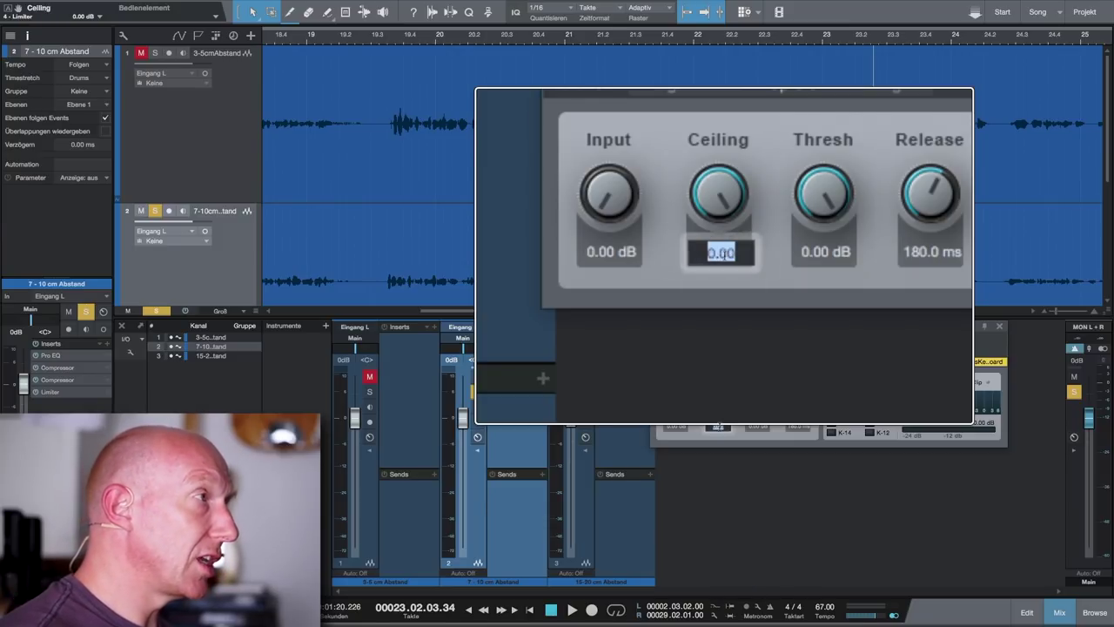
type("-1")
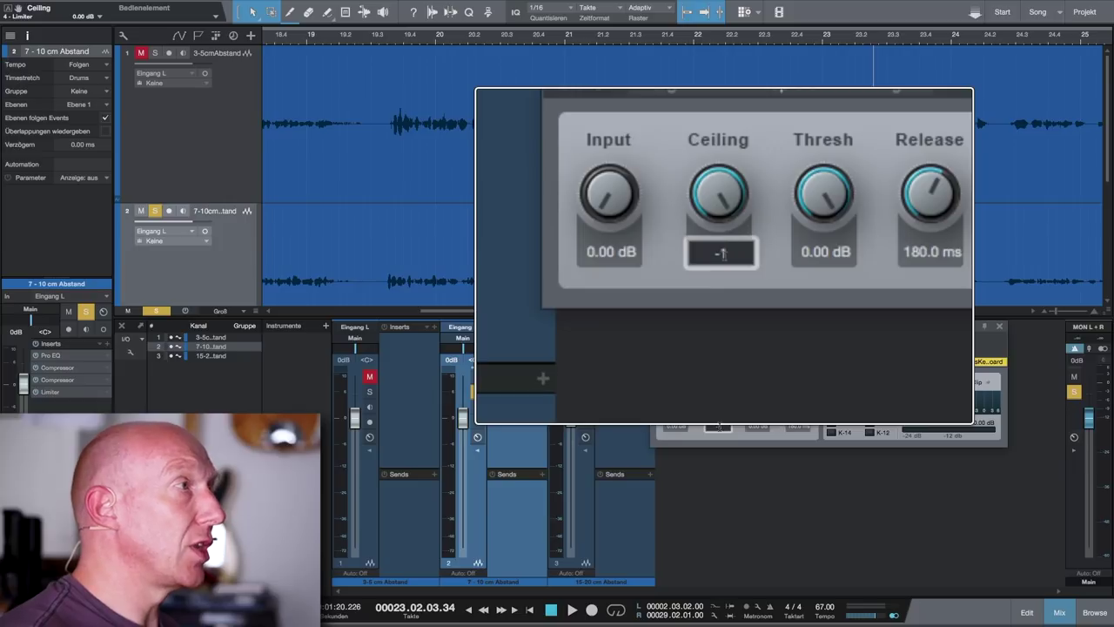
key("Return")
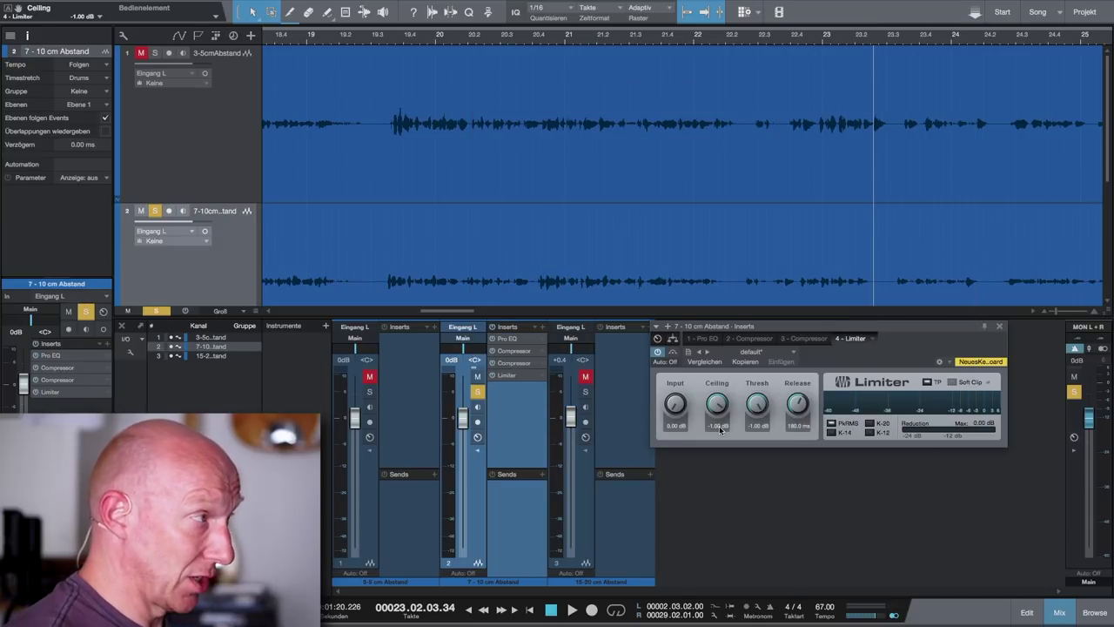
Play the voice through the limiter to check its level meter, and reposition the limiter window over the mixer channels
left_click_drag(710, 329, 726, 345)
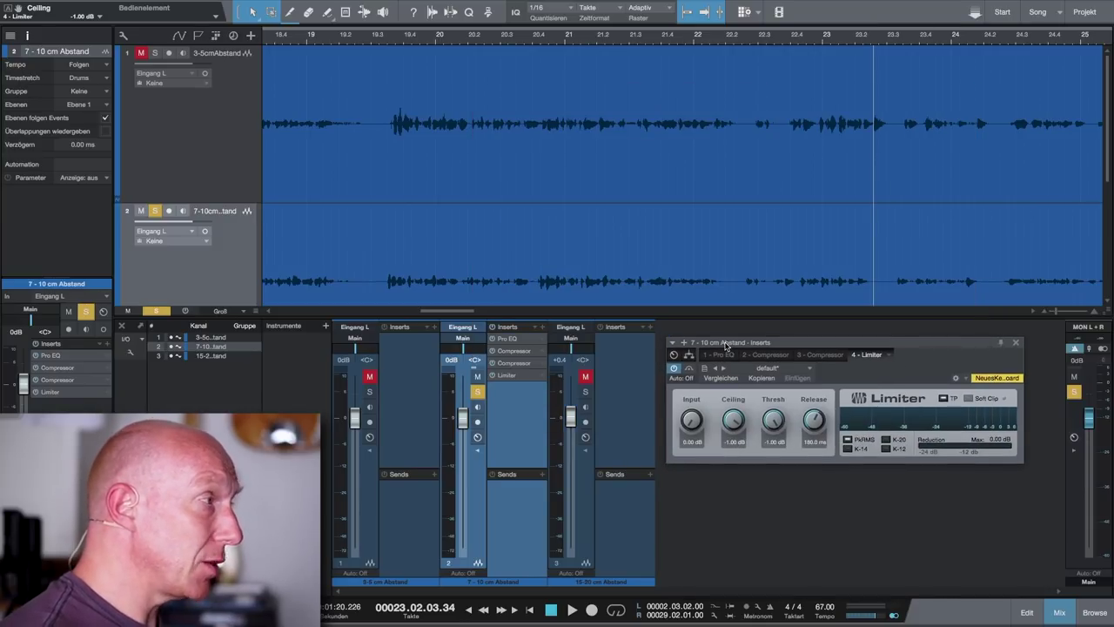
key("space")
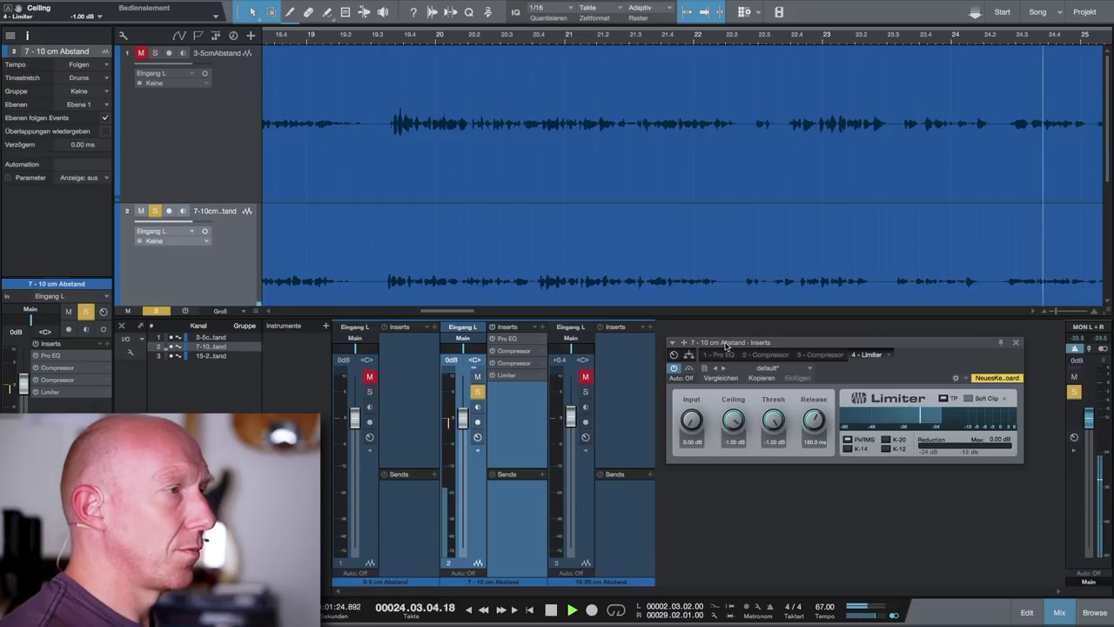
left_click_drag(725, 344, 638, 295)
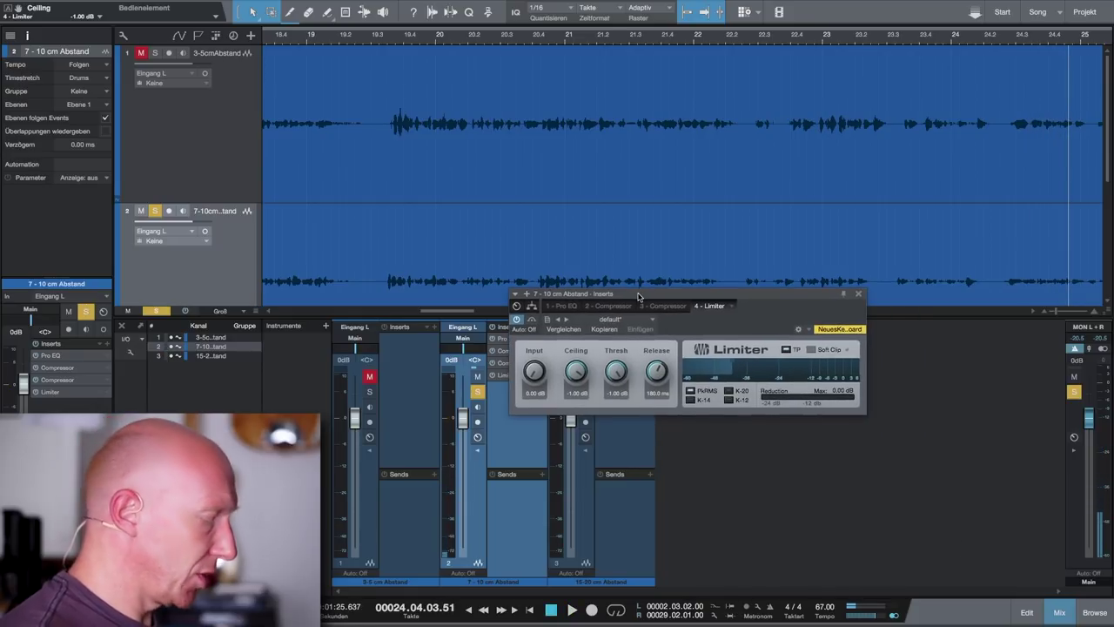
key("space")
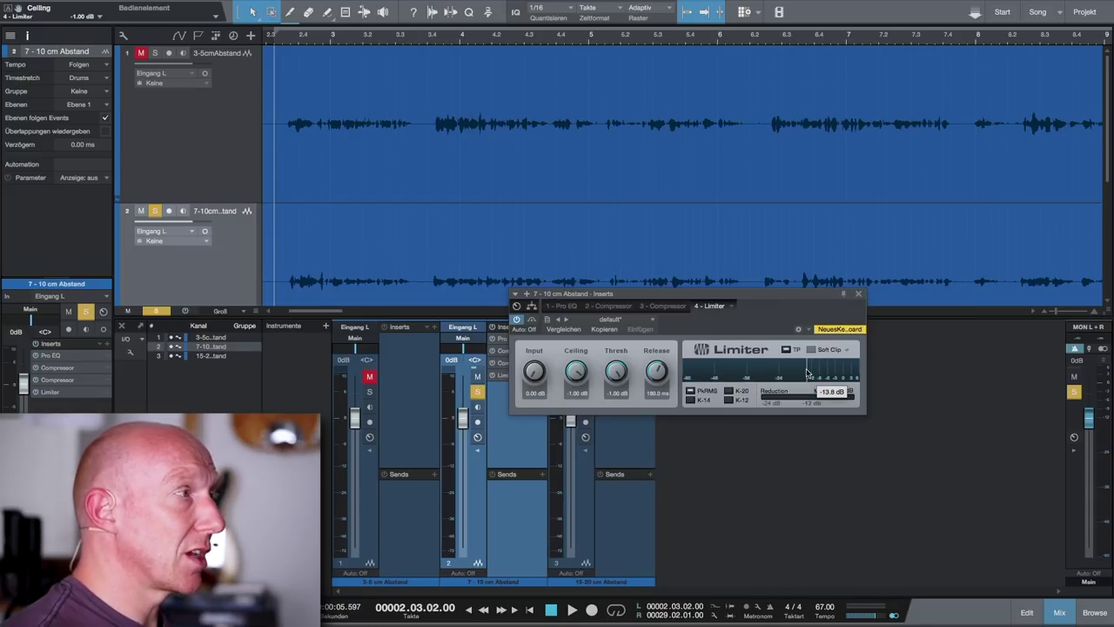
Move the limiter window aside and gradually raise its input to about 12.15 dB while the voice plays
left_click_drag(604, 295, 674, 312)
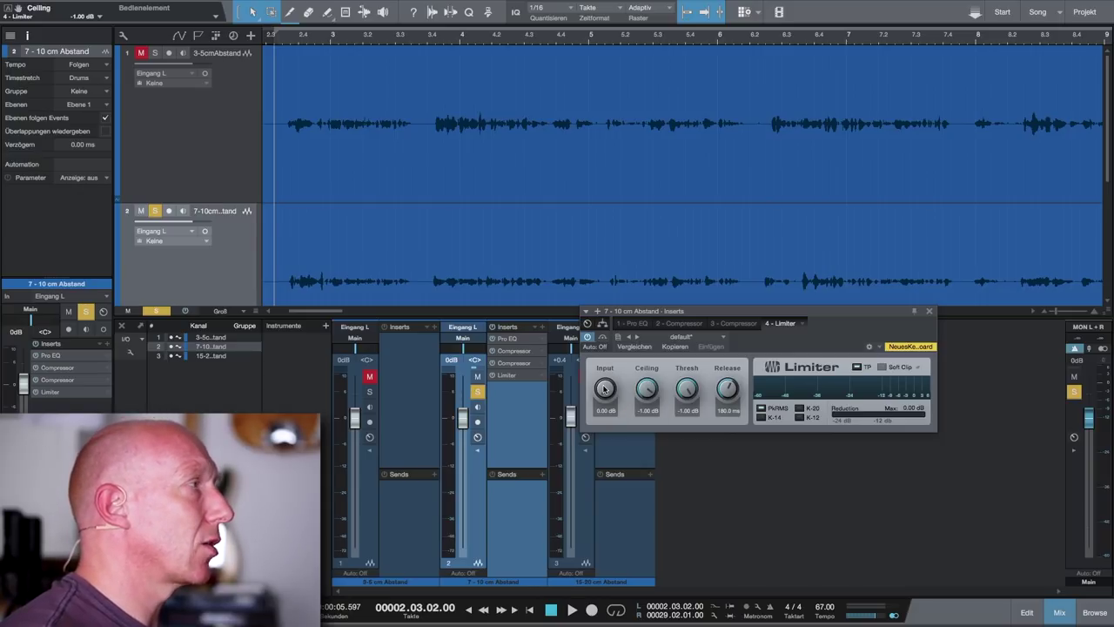
key("space")
left_click_drag(605, 392, 600, 360)
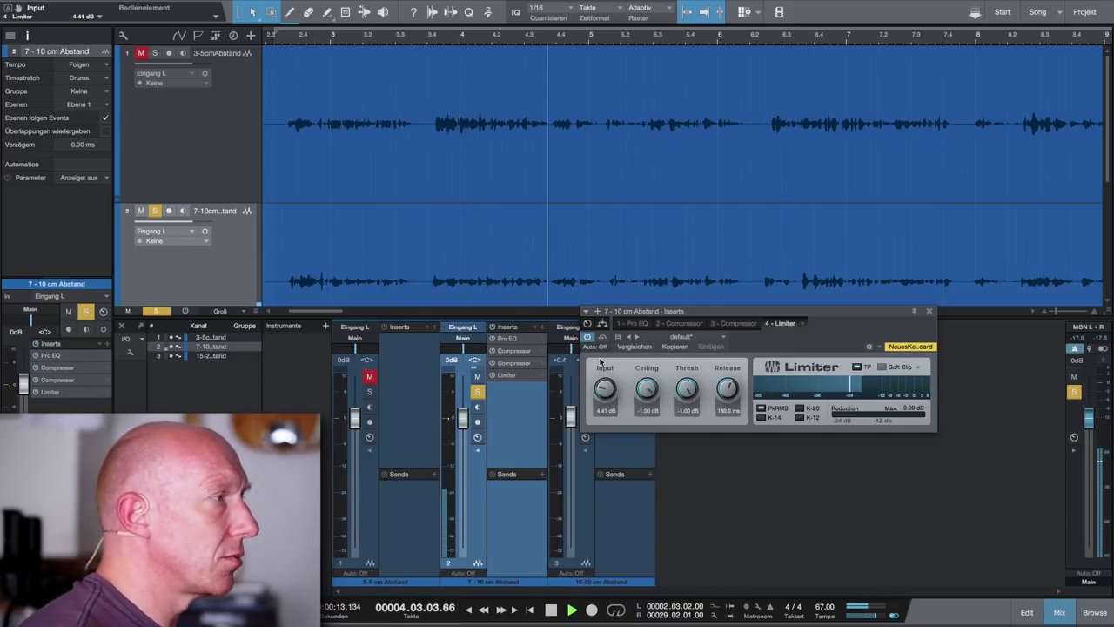
scroll(602, 374, "up", 3)
left_click_drag(602, 374, 601, 362)
scroll(603, 383, "up", 1)
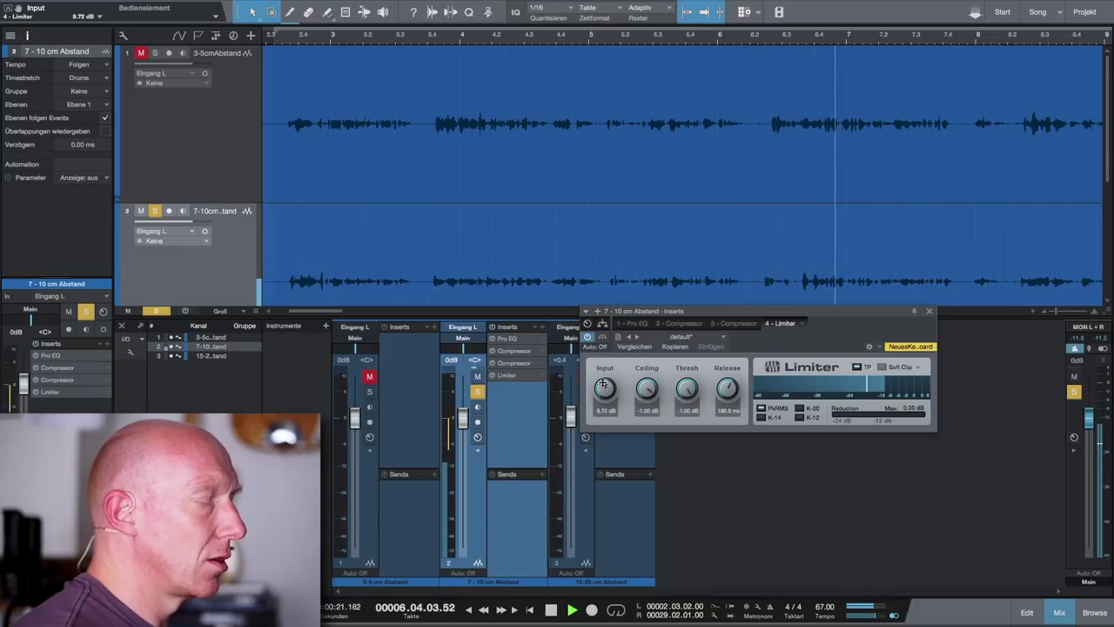
scroll(604, 388, "up", 1)
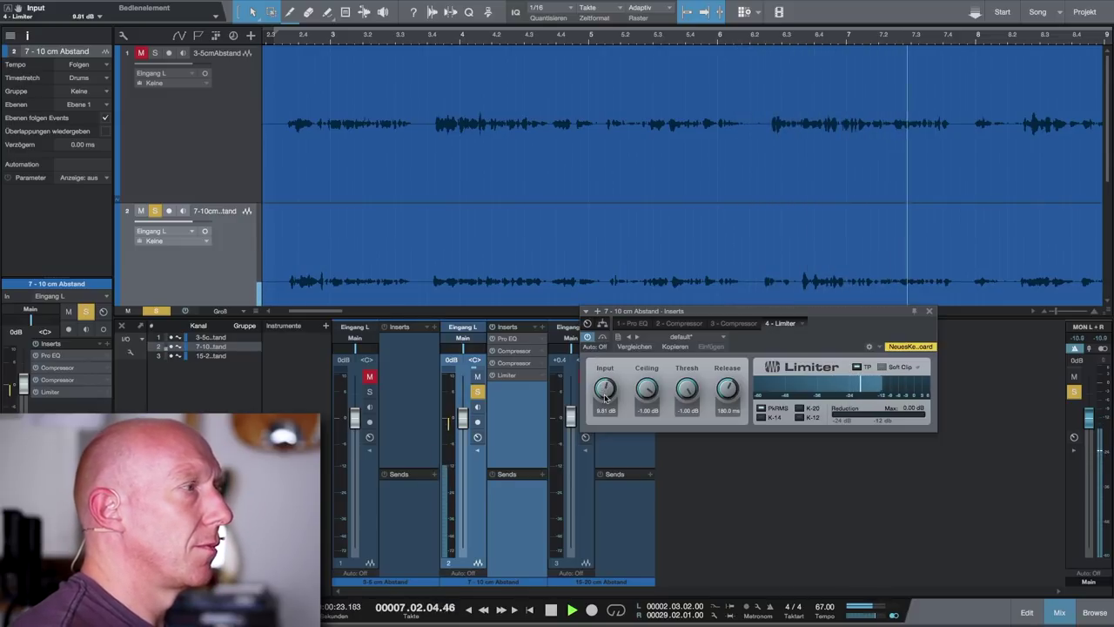
scroll(606, 391, "up", 2)
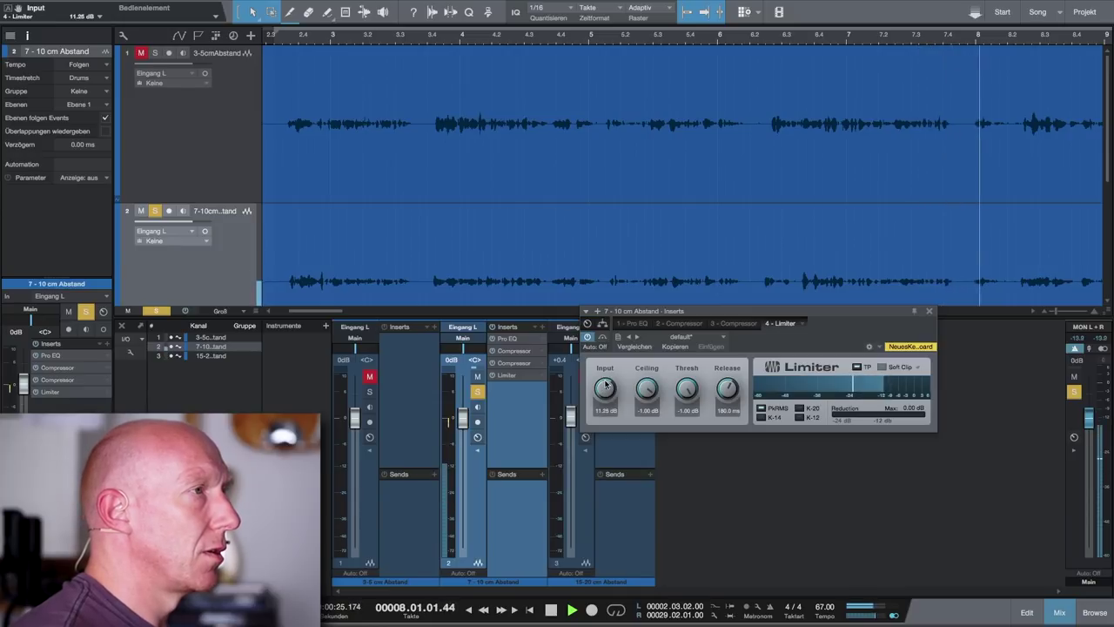
scroll(606, 384, "up", 1)
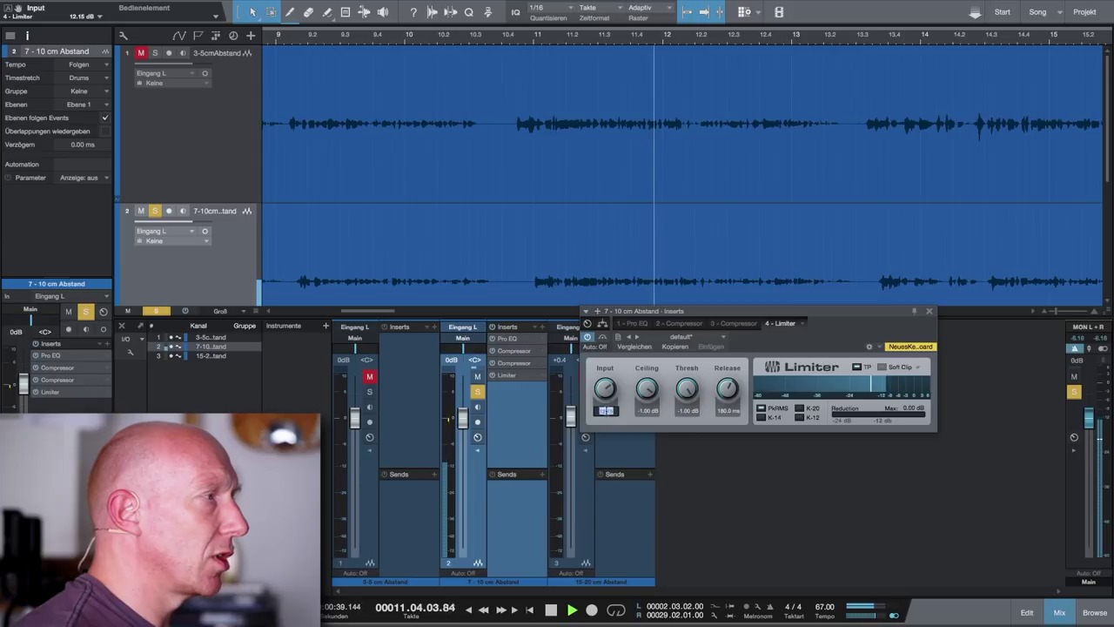
Set the limiter's input to 14 dB, check the level meter, and stop playback
type("14")
key("Return")
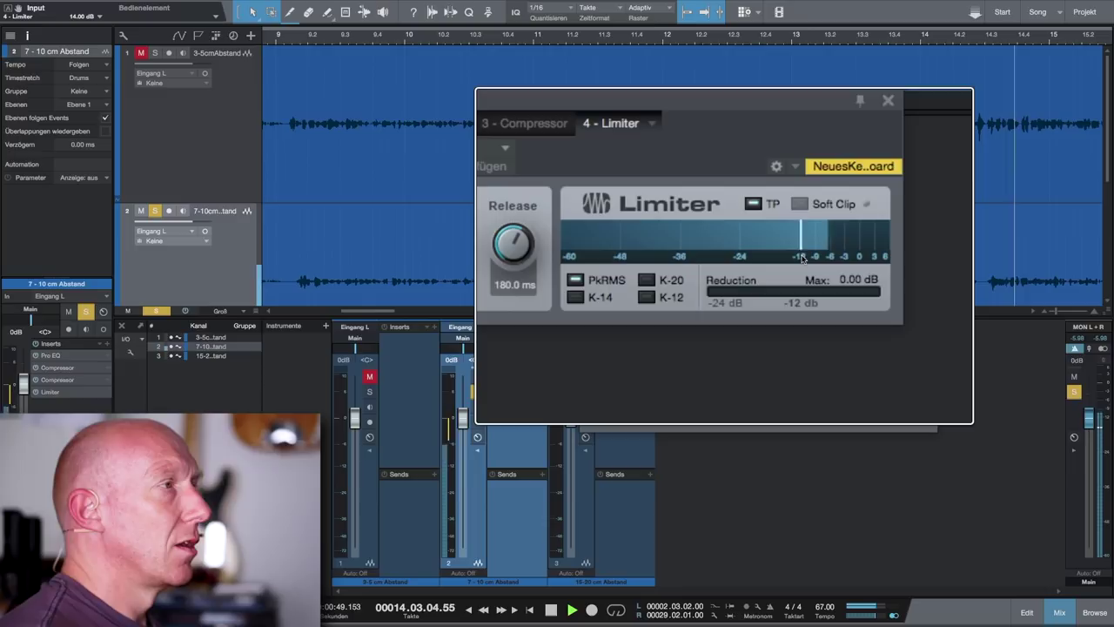
key("space")
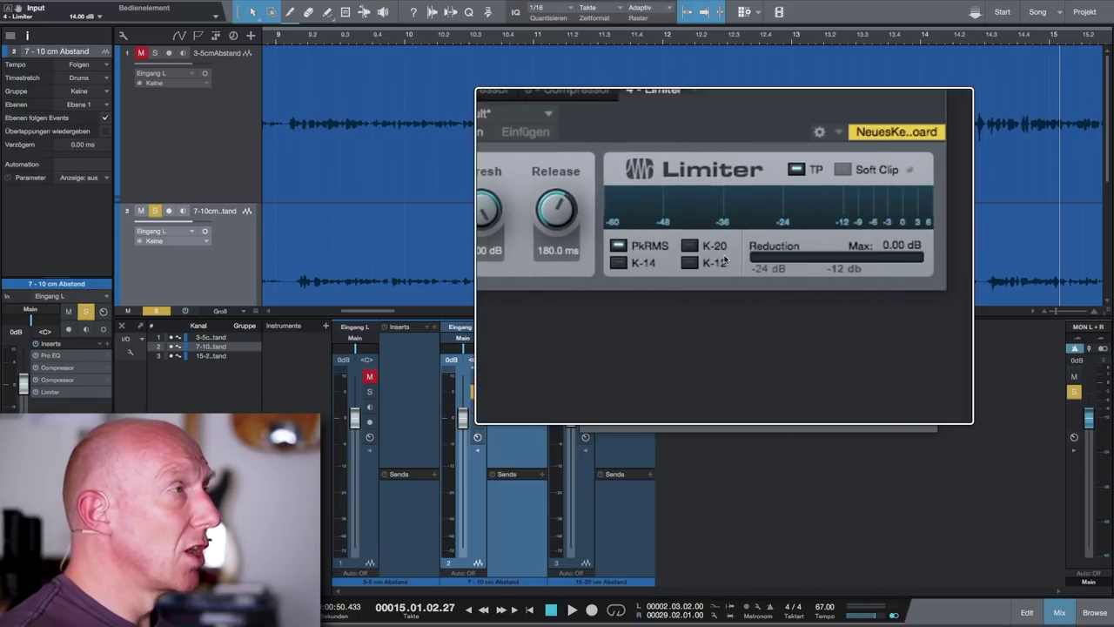
Replay the voice from the starting position to check the limiter's level and gain reduction
key("space")
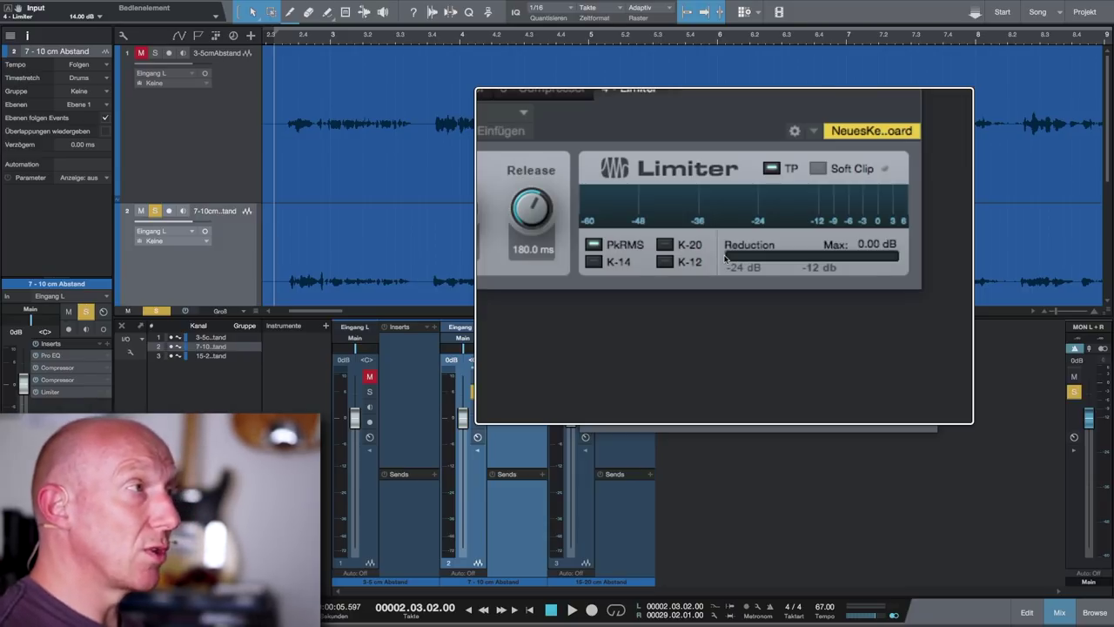
key("space")
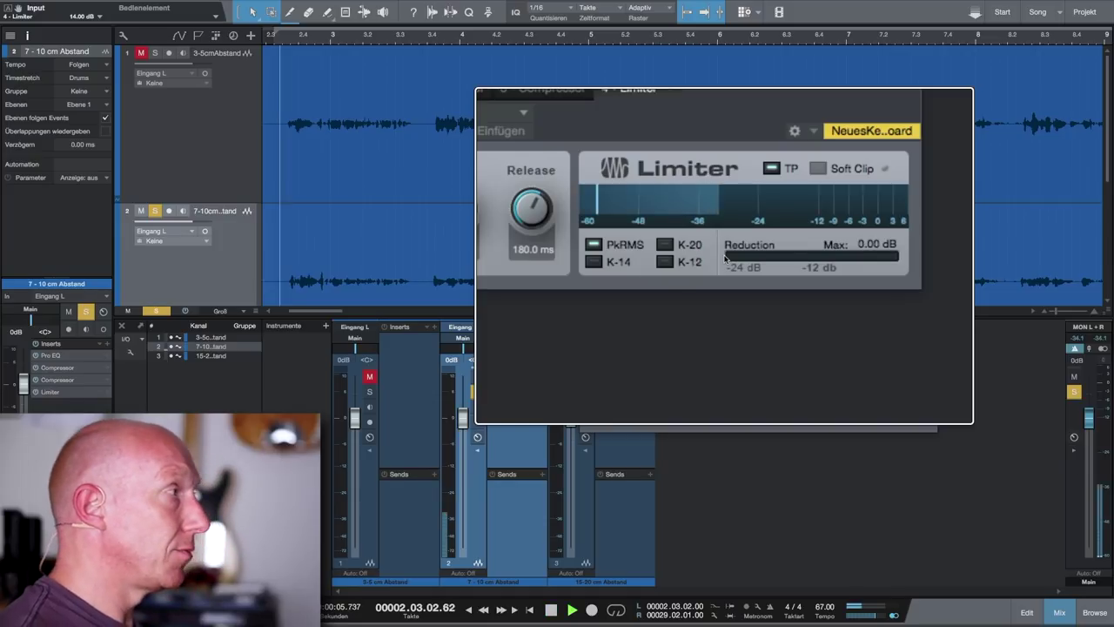